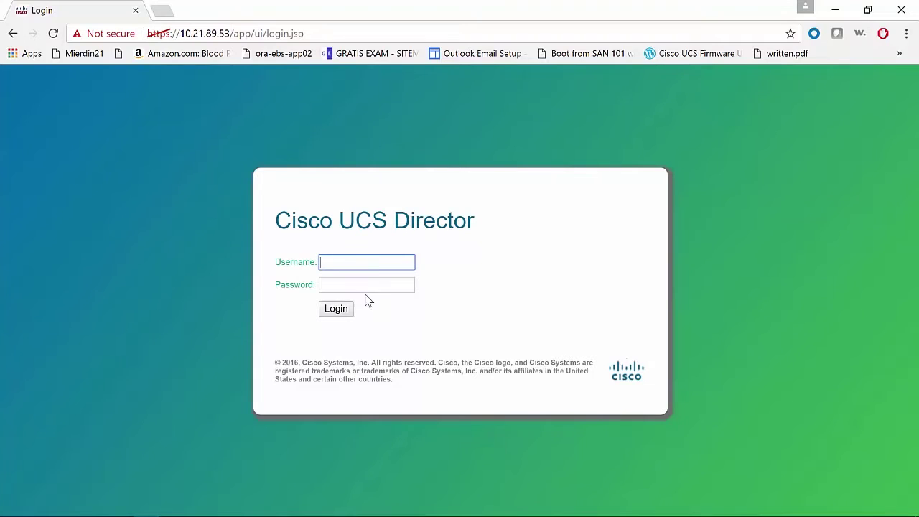
Enter the admin username at the login screen and move on to the password field
text(a)
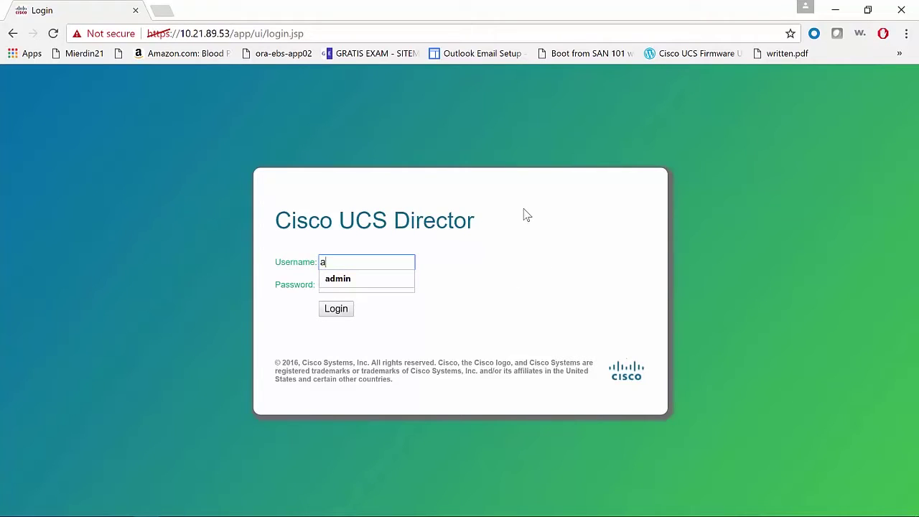
text(dmin)
key(Tab)
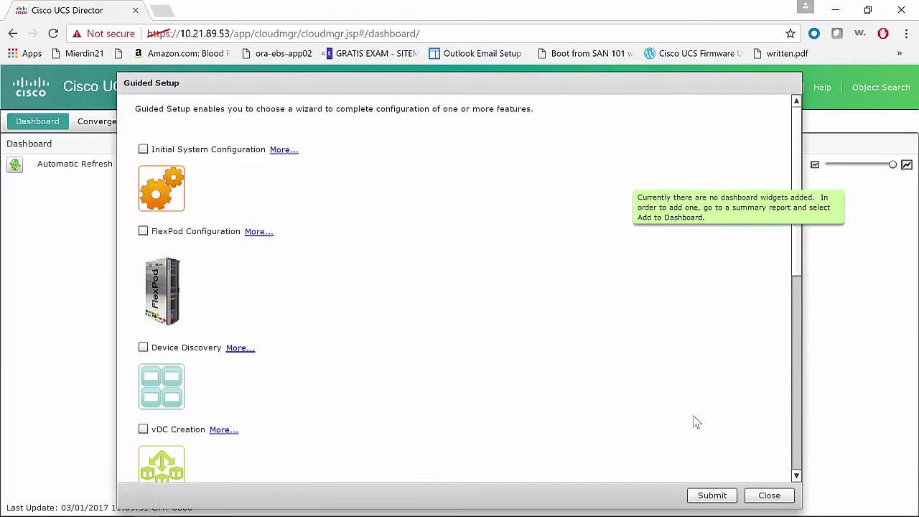
Close the guided setup, then show the FlashStack pod's Pure-Array storage volumes in the Converged view
click(767, 496)
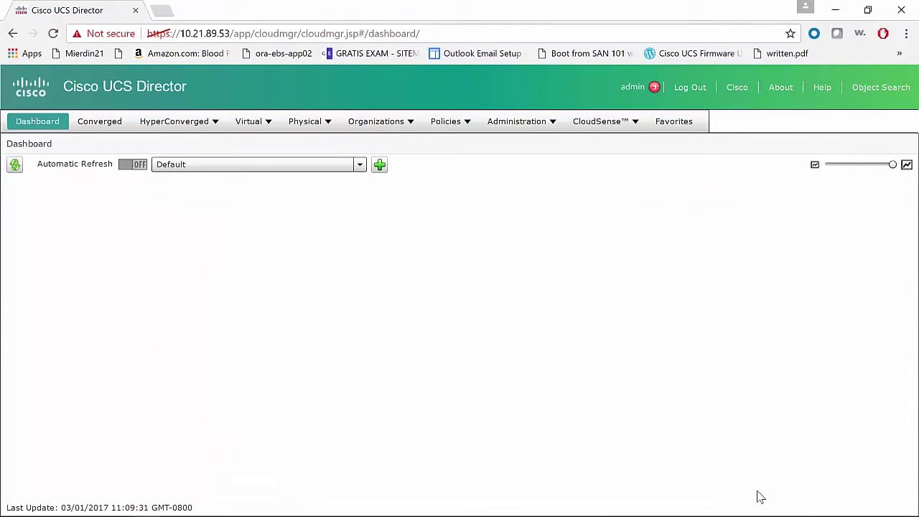
click(109, 123)
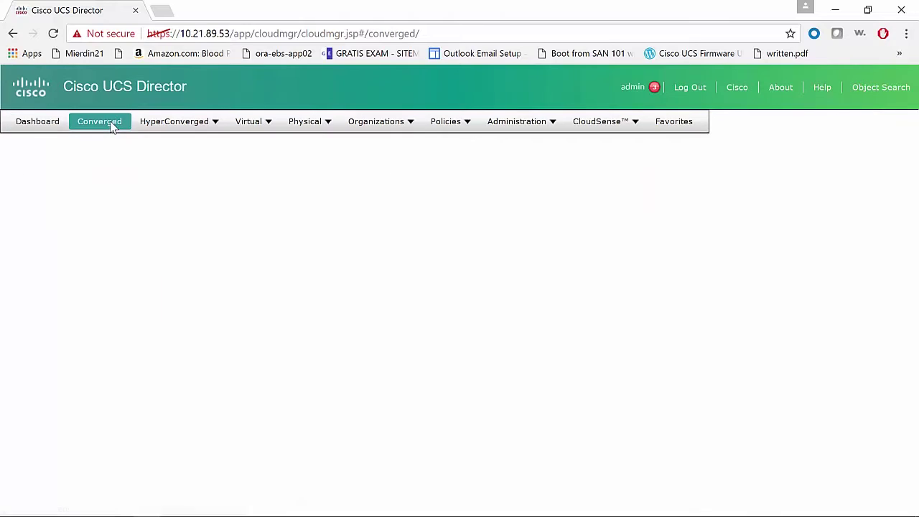
click(86, 229)
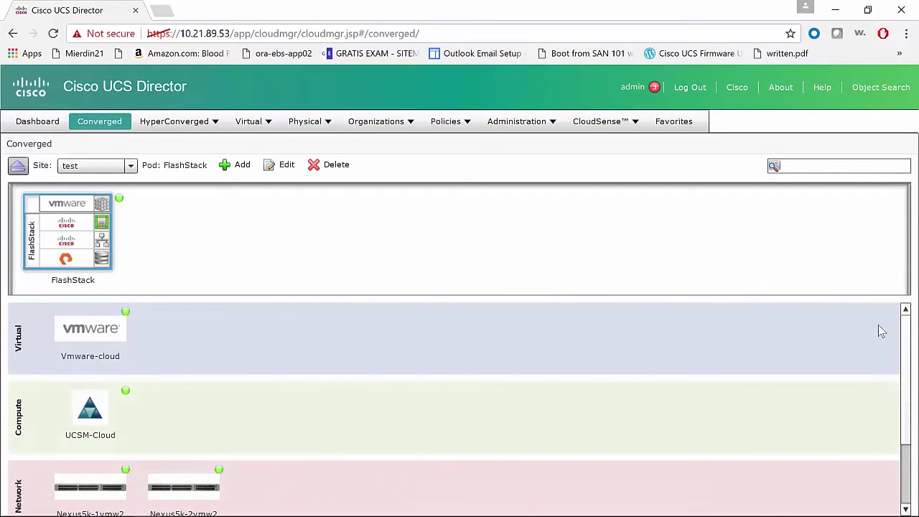
click(18, 166)
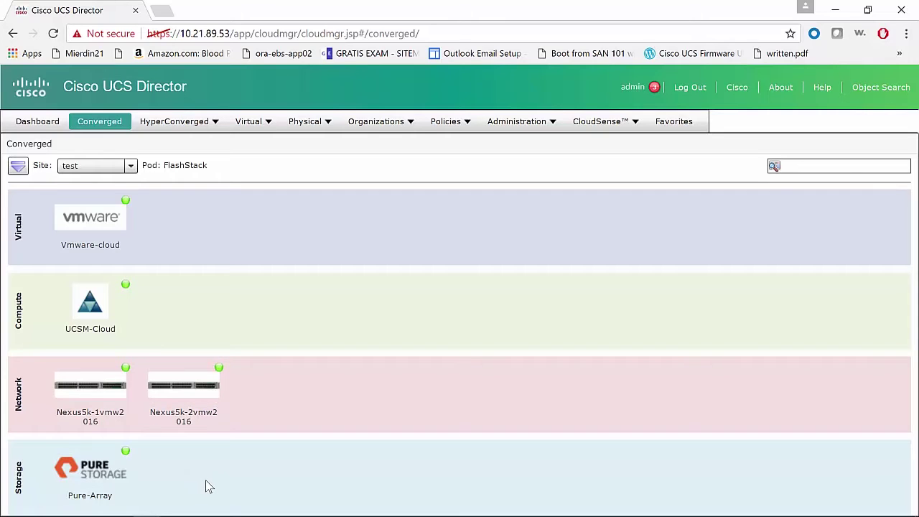
click(114, 480)
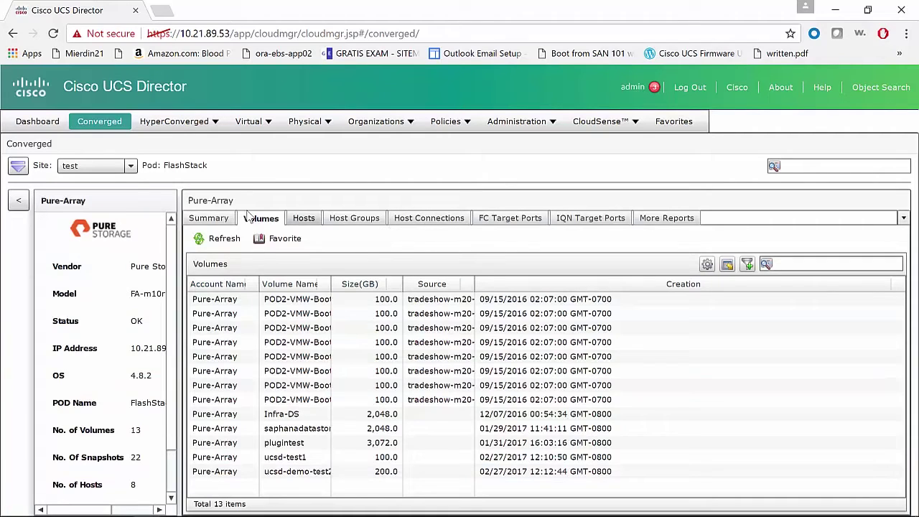
Go to Policies > Orchestration and select Deploy ESXI host in the Pure Storage folder
click(452, 125)
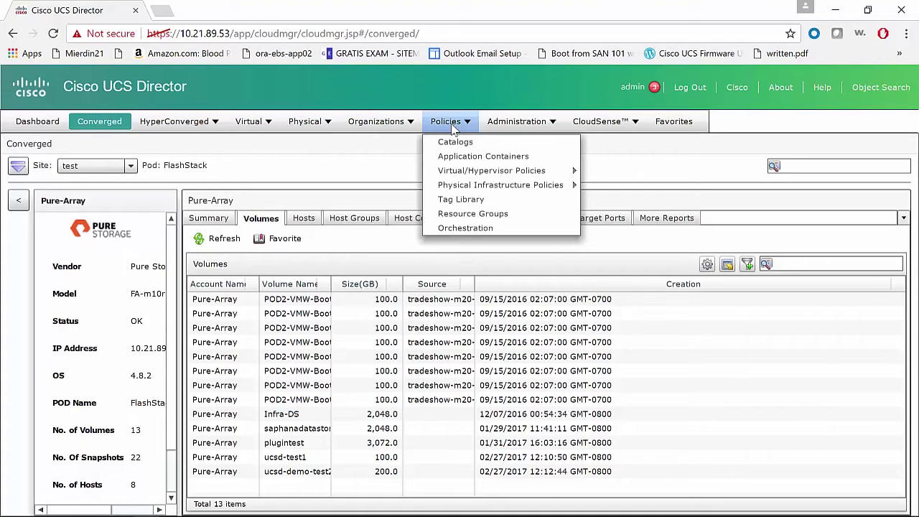
click(469, 228)
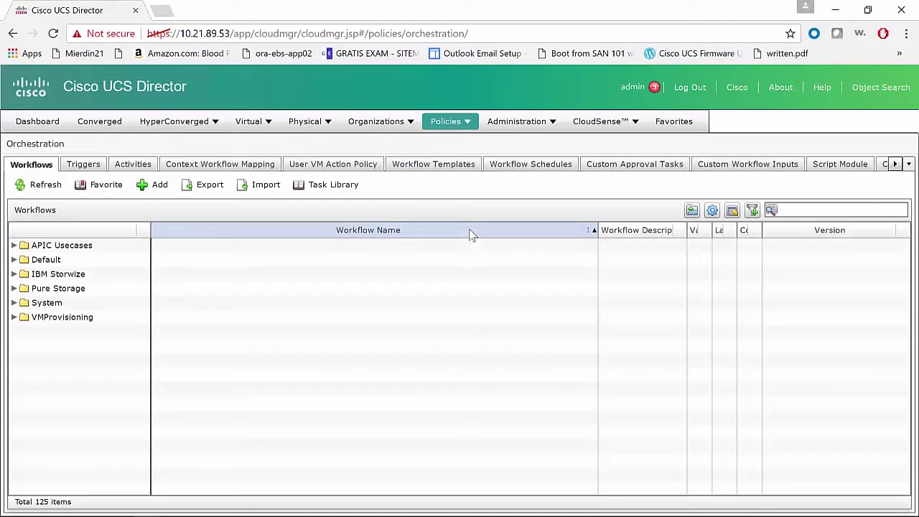
click(14, 288)
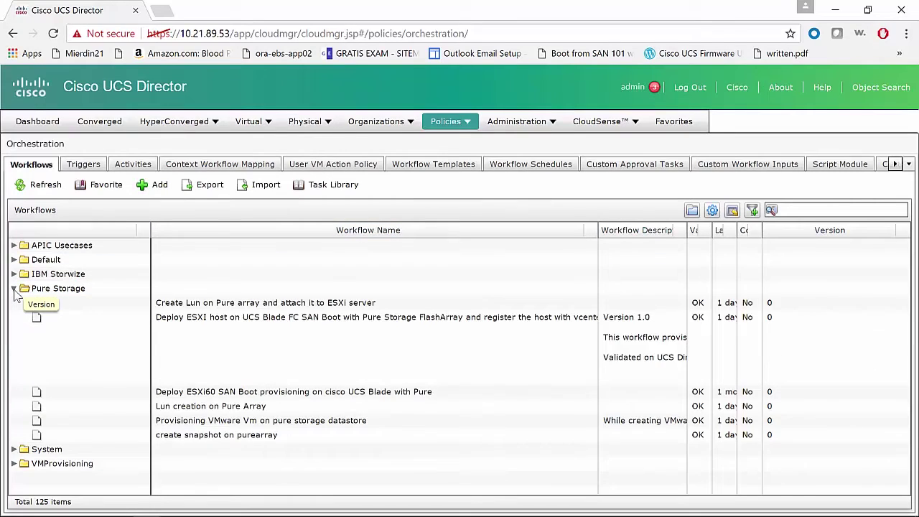
click(278, 352)
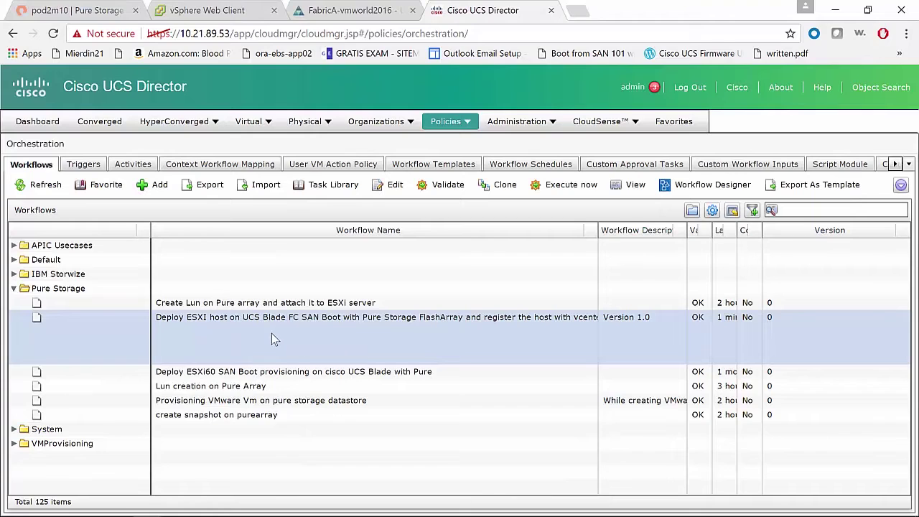
double_click(271, 338)
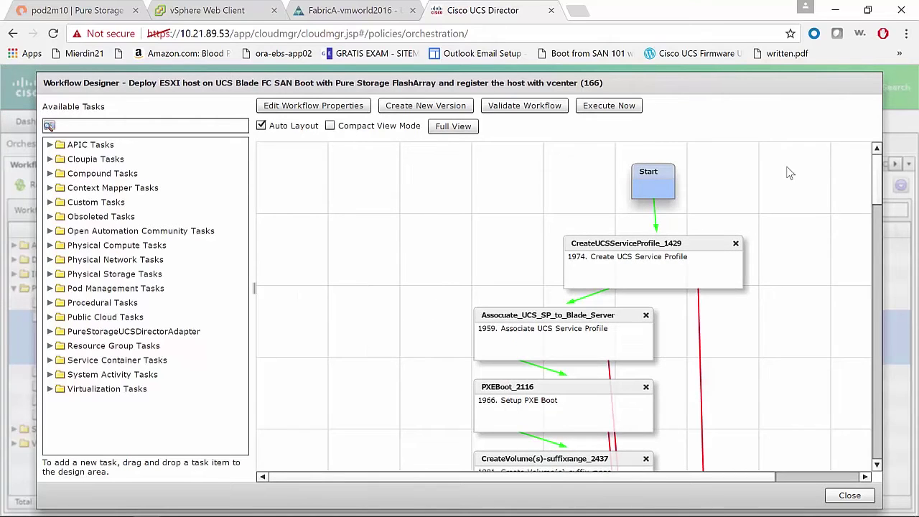
drag(875, 176, 904, 190)
Start a workflow run using the unassociated blade as UCS server and ESXi6.0 as OS type
click(607, 105)
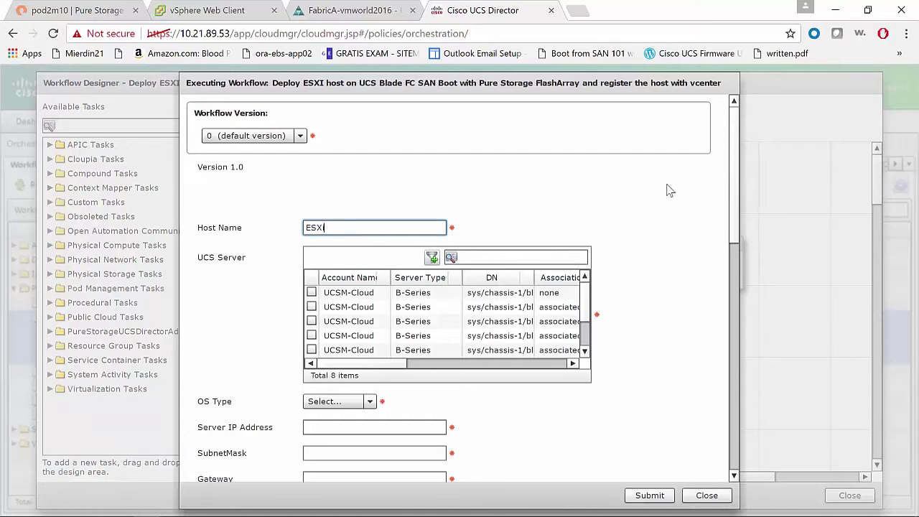
click(311, 292)
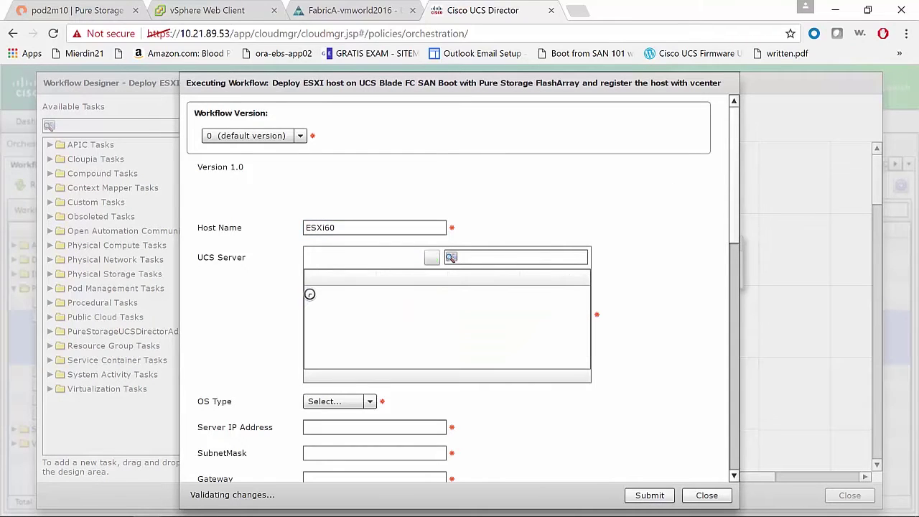
scroll(743, 238, down, 4)
click(370, 255)
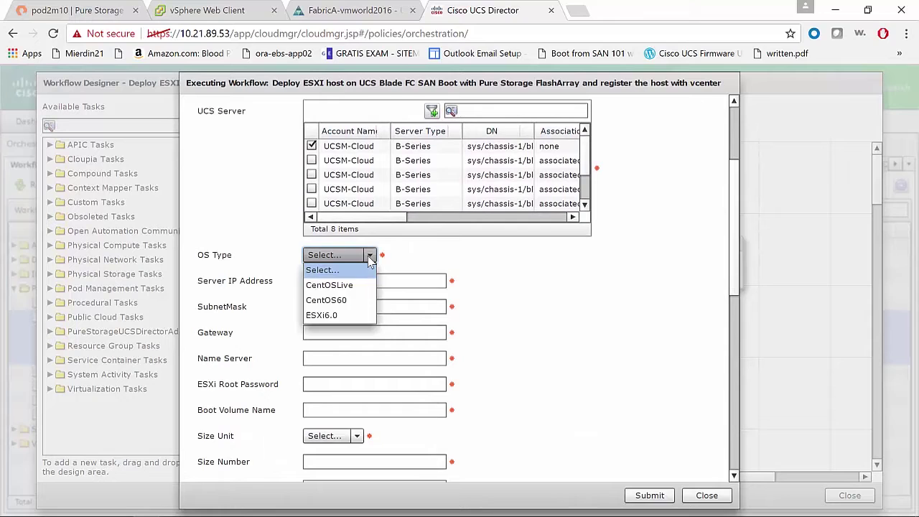
click(335, 317)
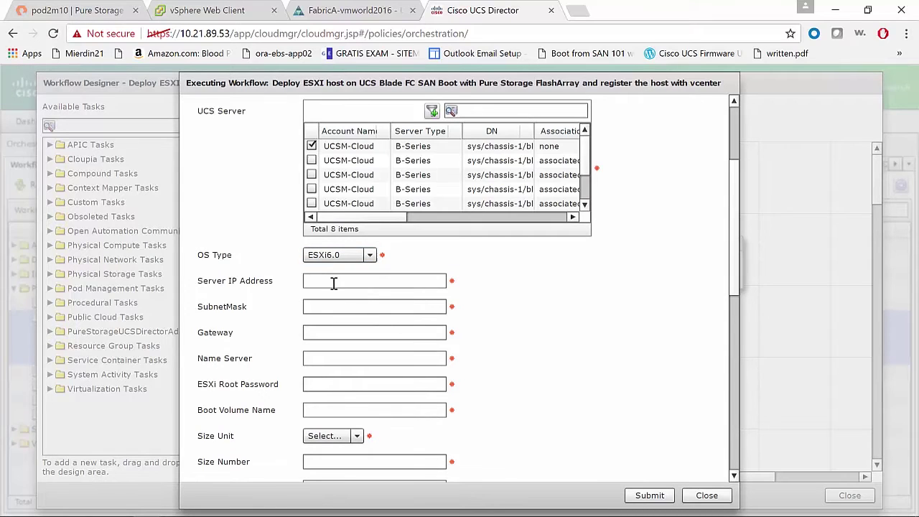
Enter IP 10.21.89.162, gateway 10.21.89.1, name server 10.21.93.17 and boot volume demopure-boot-vol
click(332, 281)
text(10.21.89.162)
key(Tab)
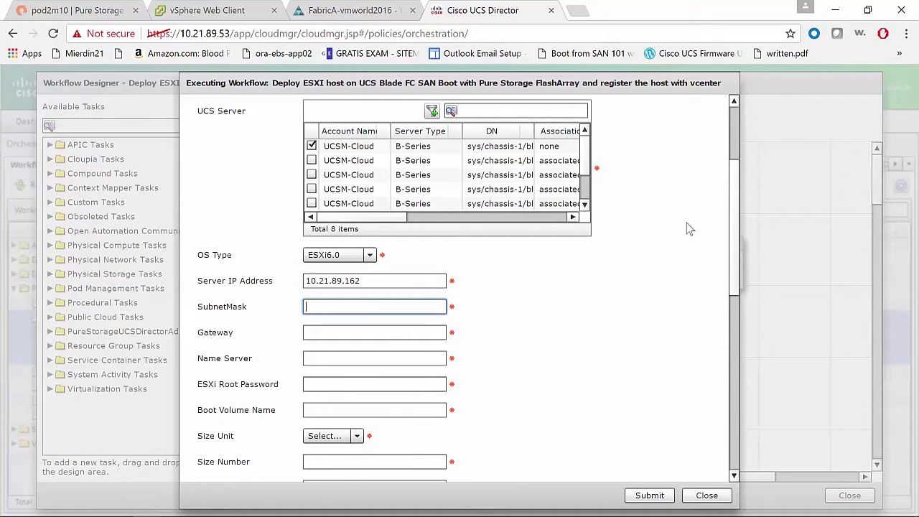
key(Tab)
text(10.21.89.)
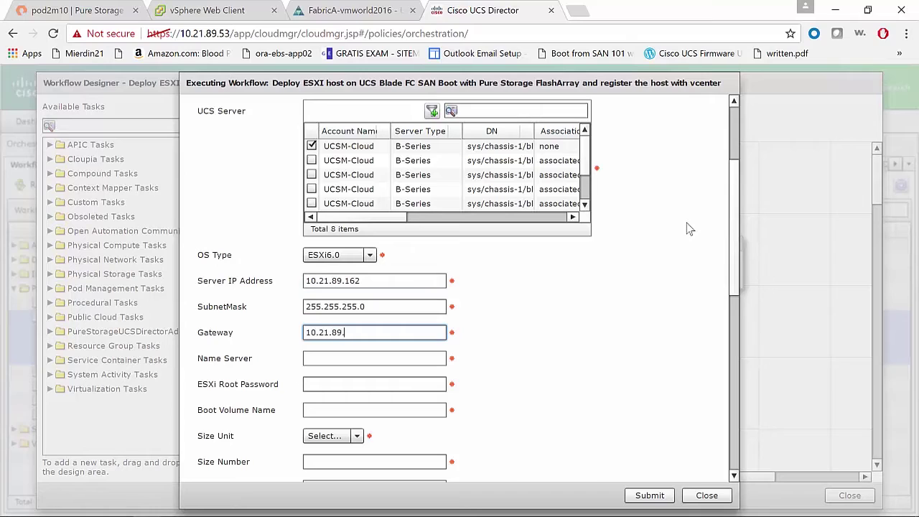
text(1)
key(Tab)
text(10.21.93.17)
key(Tab)
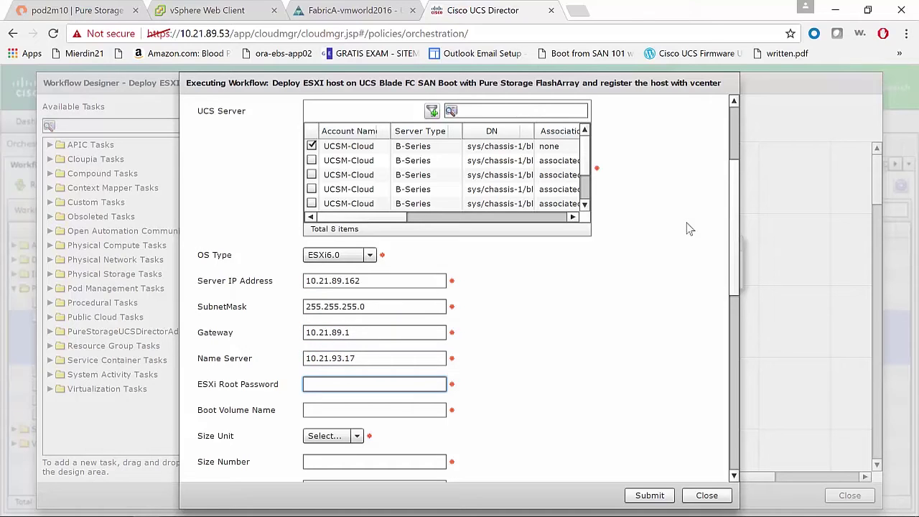
key(Tab)
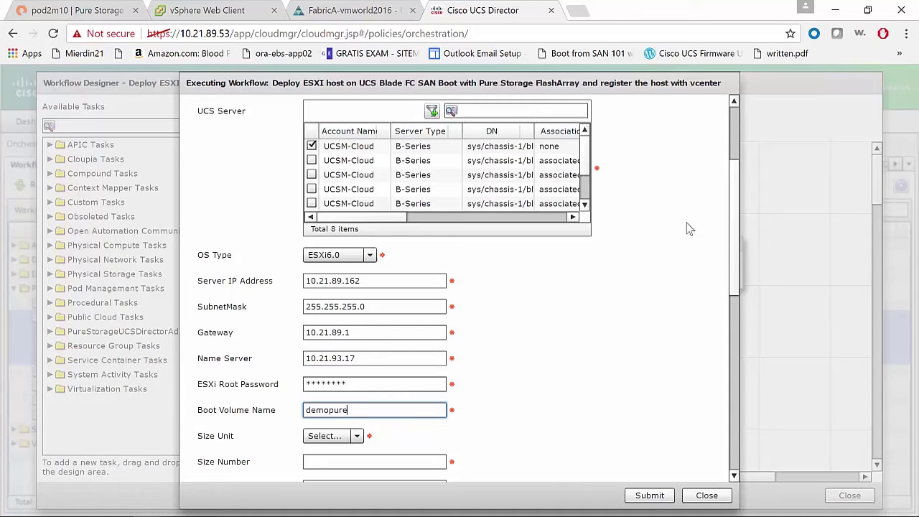
text(demopure-boot-vol)
key(Tab)
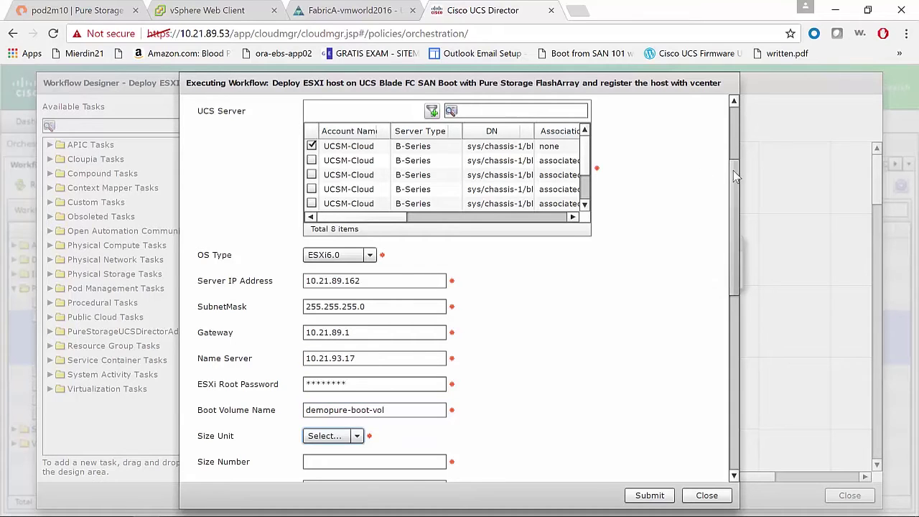
Set the boot volume size to 150 GB and the datastore size to 300 GB
scroll(734, 170, down, 3)
click(332, 216)
click(342, 275)
click(335, 242)
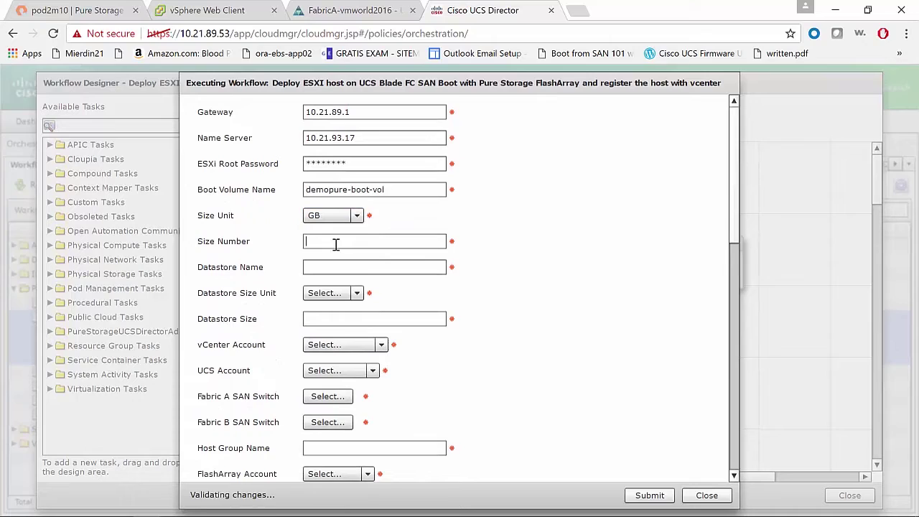
text(150)
key(Tab)
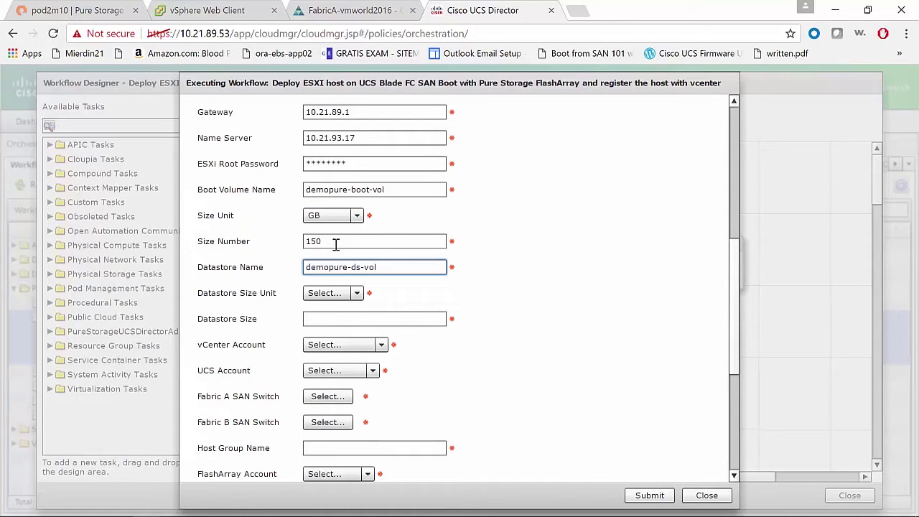
click(332, 293)
click(328, 352)
click(345, 321)
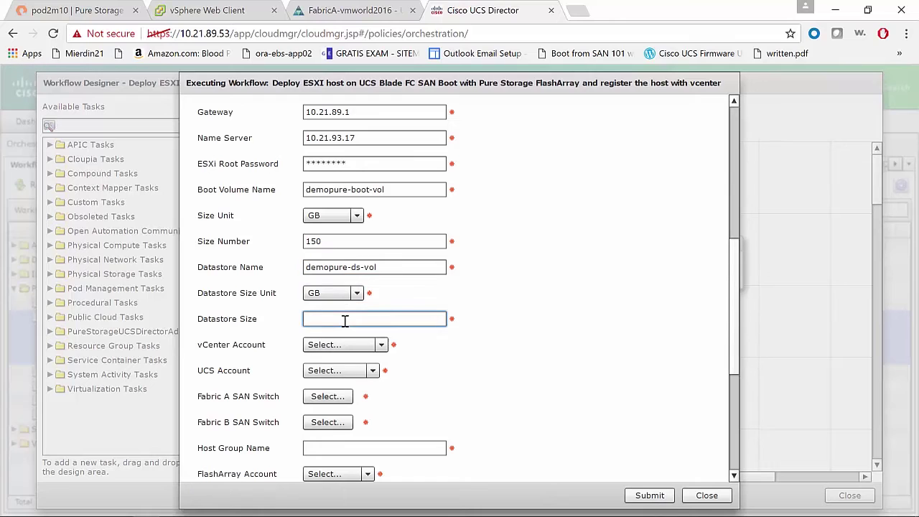
text(300)
Choose Vmware-cloud as the vCenter account and UCSM-Cloud as the UCS account
scroll(733, 302, down, 2)
click(348, 222)
click(352, 248)
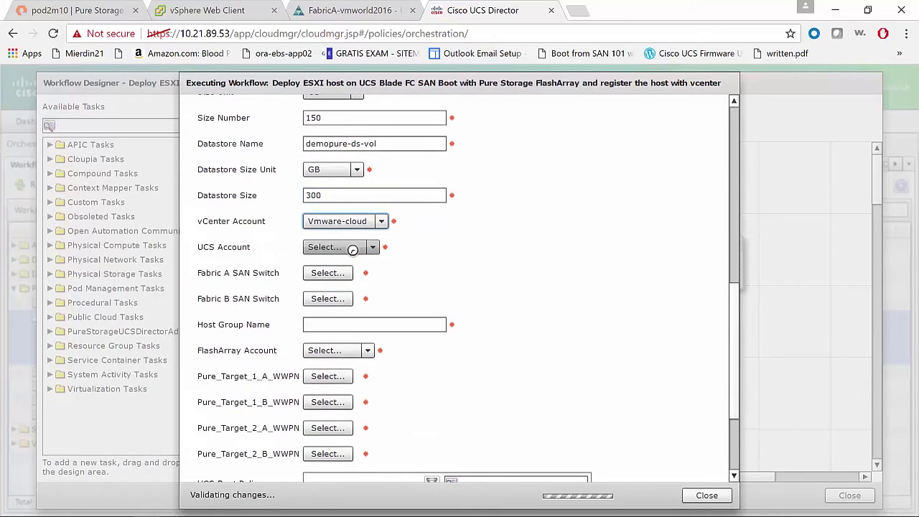
click(352, 248)
click(330, 271)
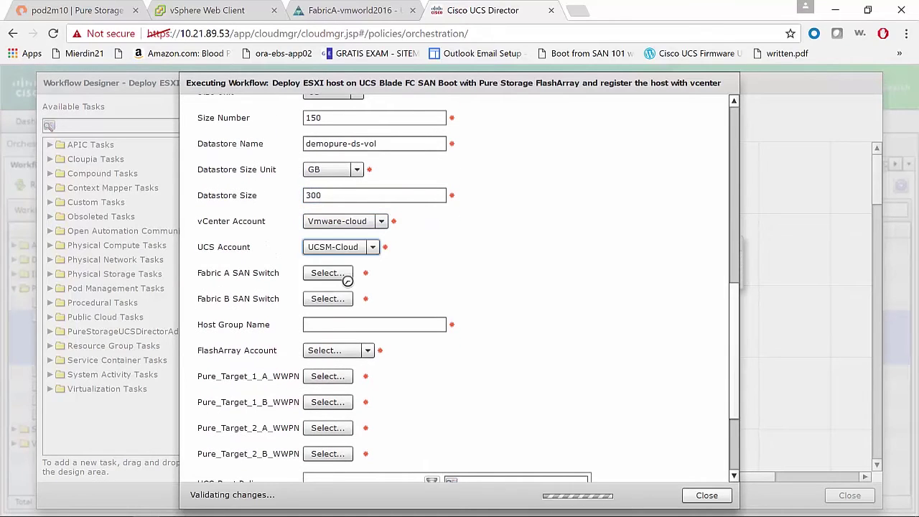
Select SAN switch 10.21.89.27 for Fabric A and 10.21.89.28 for Fabric B
click(328, 273)
click(147, 212)
click(692, 419)
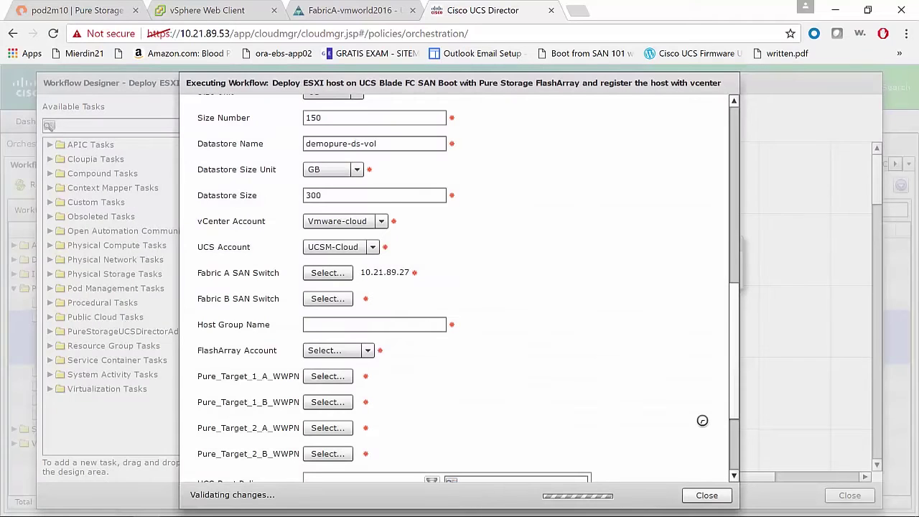
scroll(565, 328, down, 3)
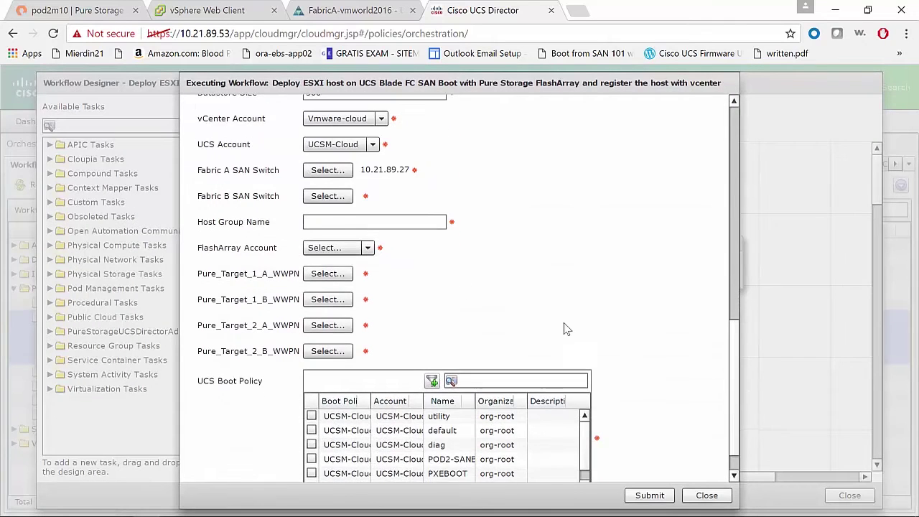
click(333, 203)
click(145, 231)
click(687, 419)
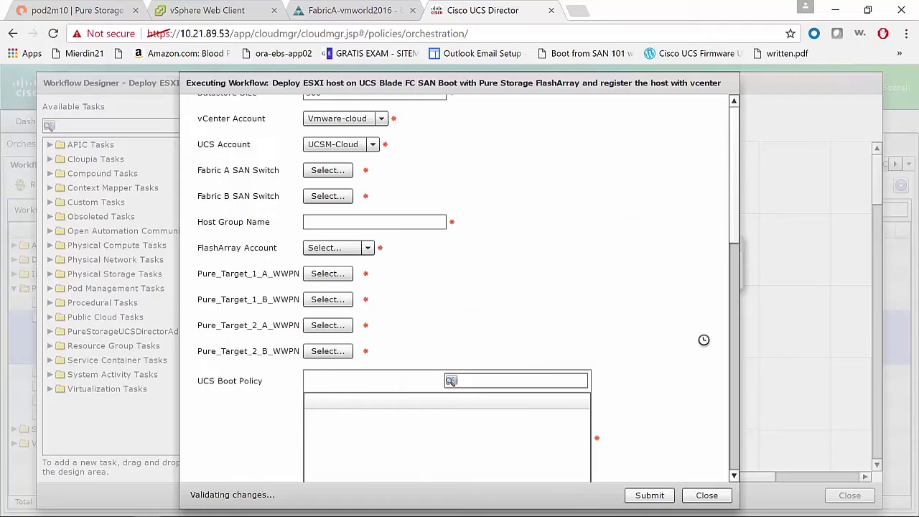
Enter host group name demopure-hg and choose Pure-Array as the FlashArray account
click(400, 223)
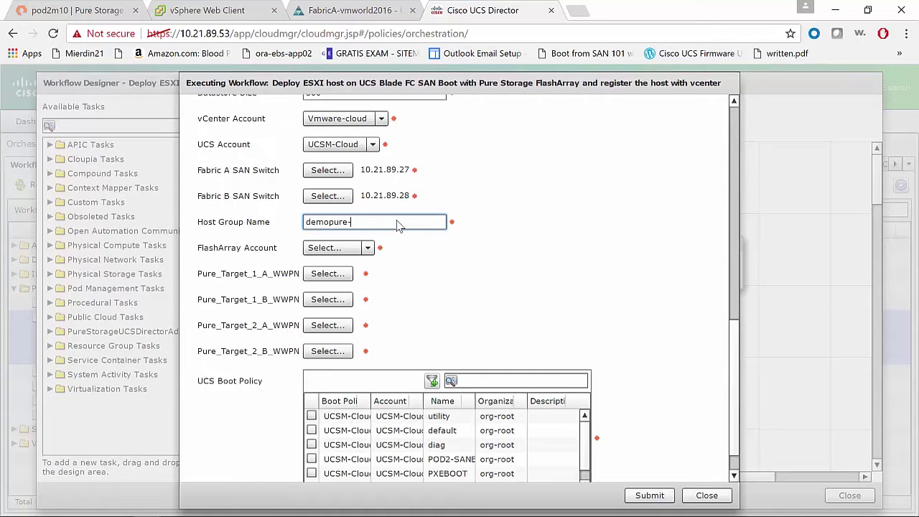
text(demopure-hg)
click(338, 247)
click(332, 263)
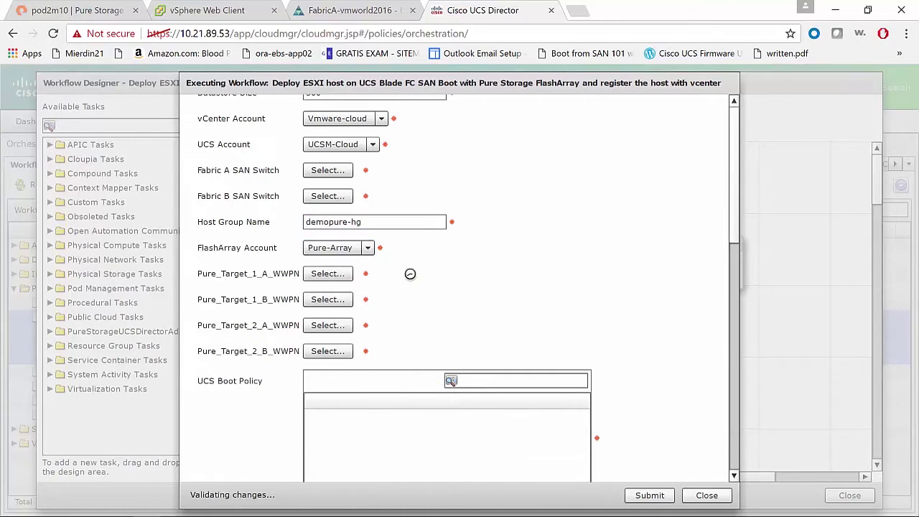
scroll(559, 292, down, 1)
Assign target WWPNs CT0.FC0 (FE:00) and CT1.FC0 (FE:10), then pick the last listed boot policy
click(328, 235)
click(163, 260)
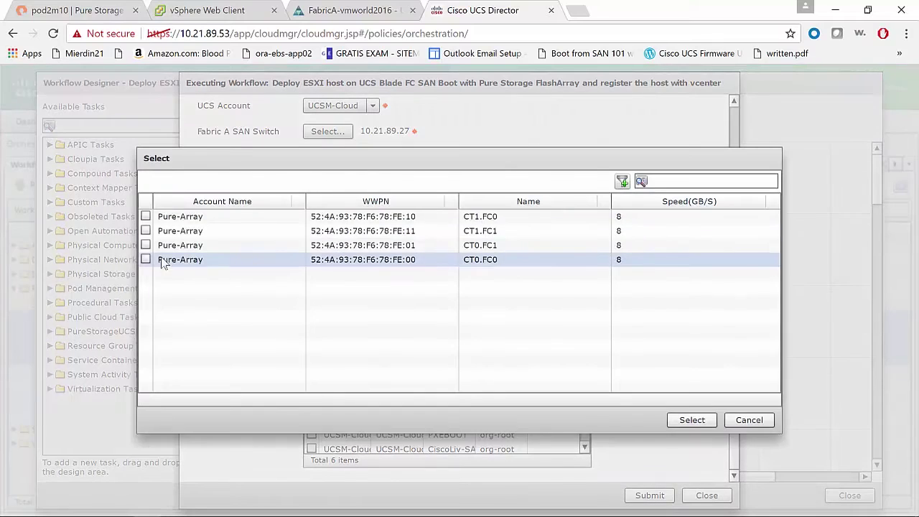
click(691, 421)
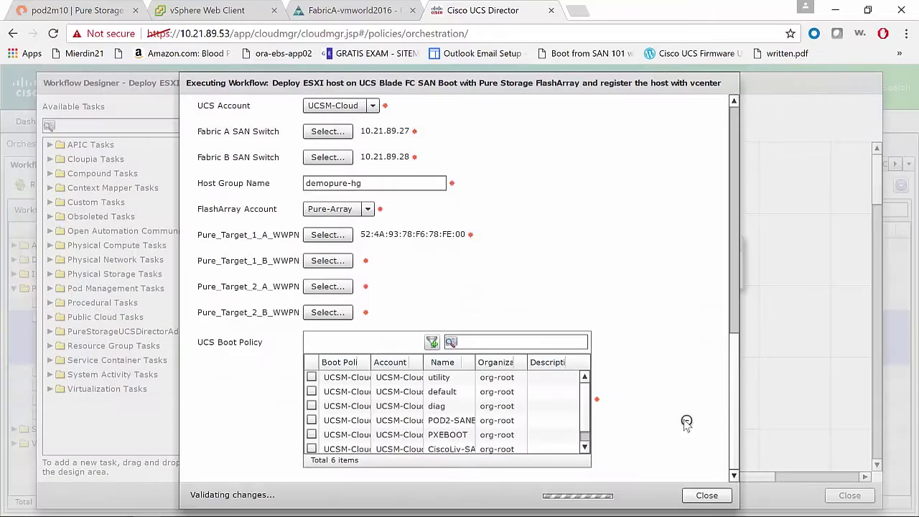
click(322, 263)
click(146, 231)
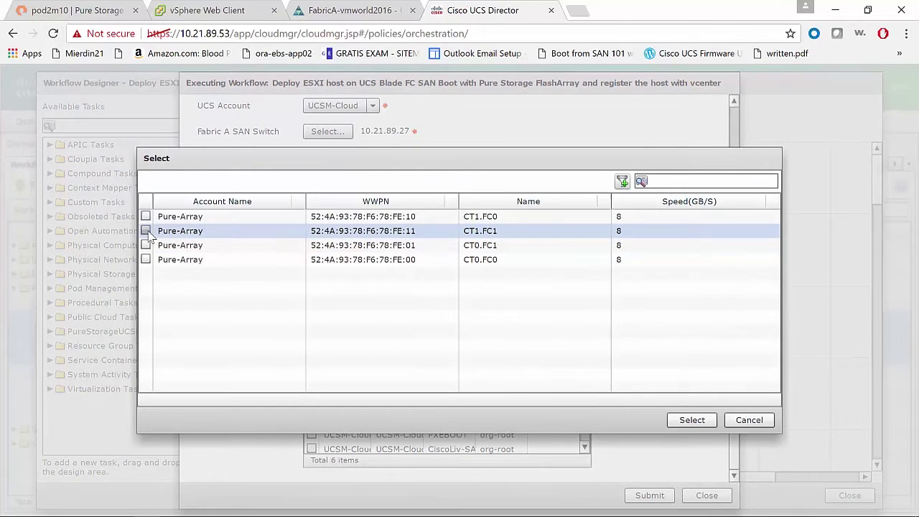
click(146, 216)
click(691, 421)
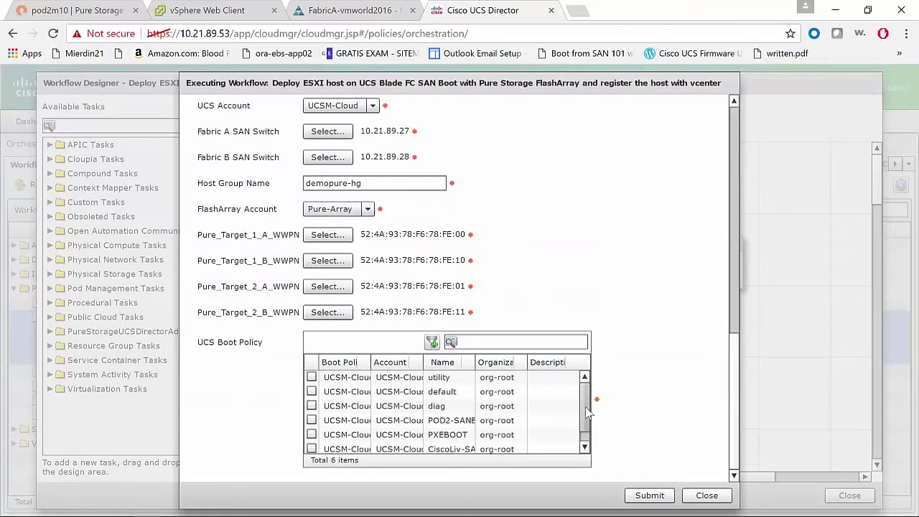
scroll(585, 412, down, 1)
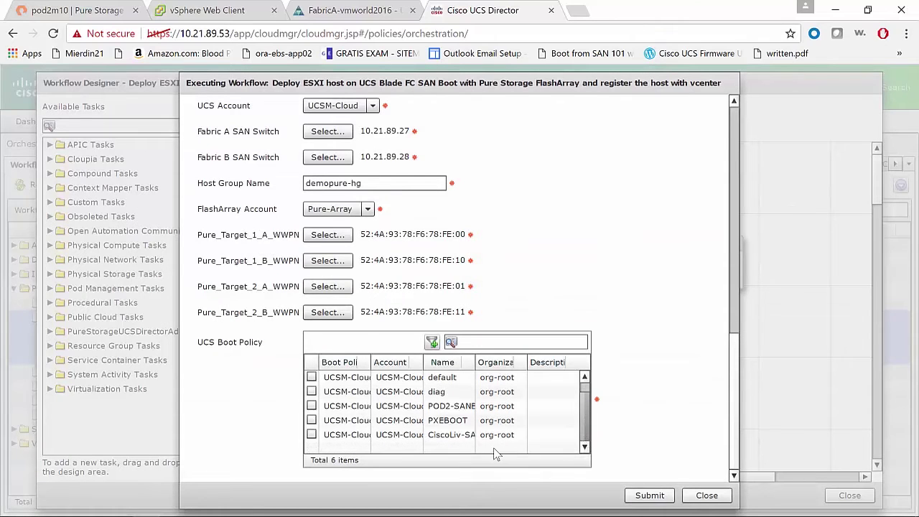
click(311, 434)
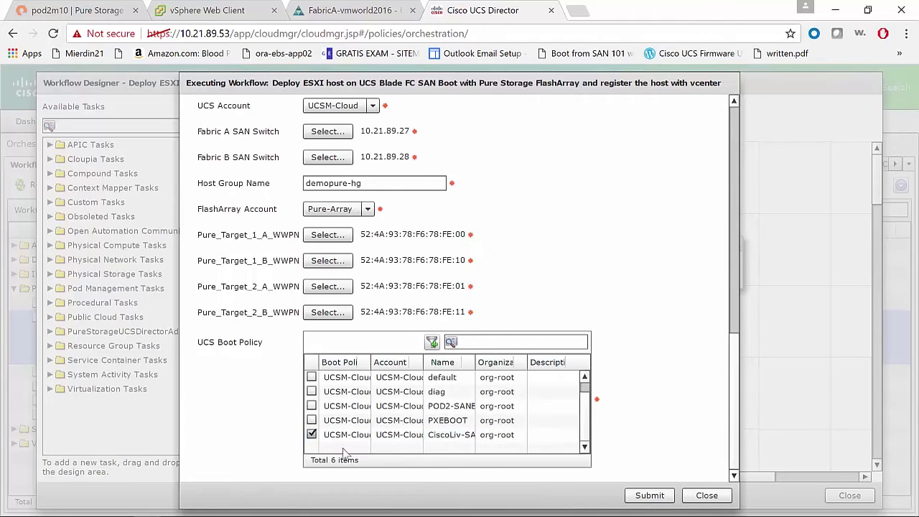
Submit the deployment workflow and view service request 97's detailed status
click(647, 495)
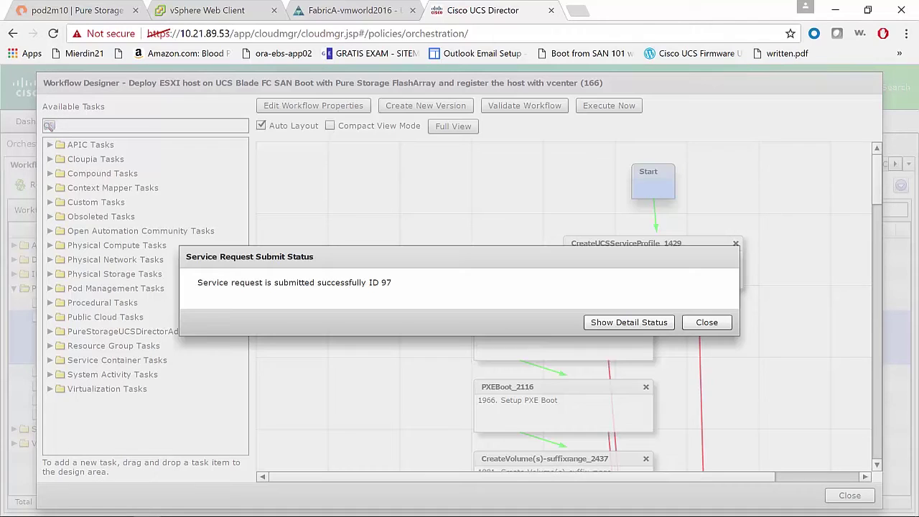
click(652, 322)
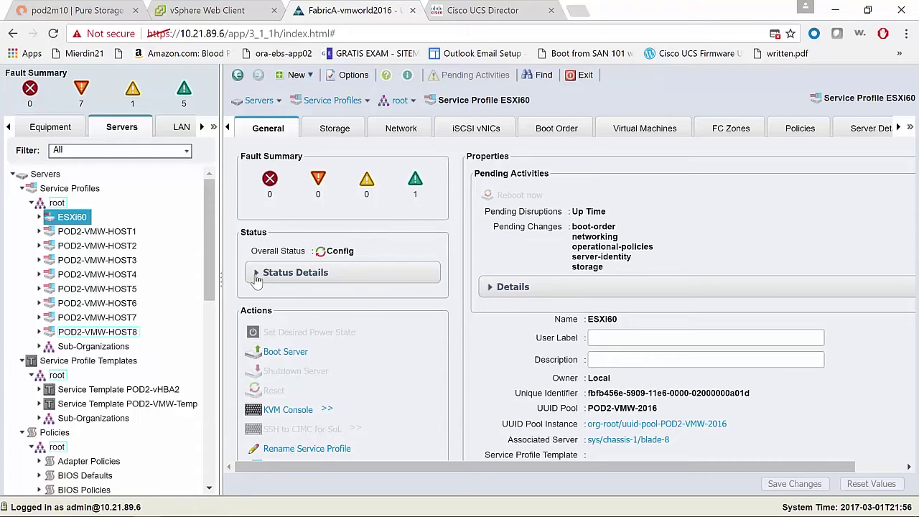
Expand ESXi60's status details, refresh request 97 in UCS Director, then return to UCS Manager
click(256, 276)
click(476, 8)
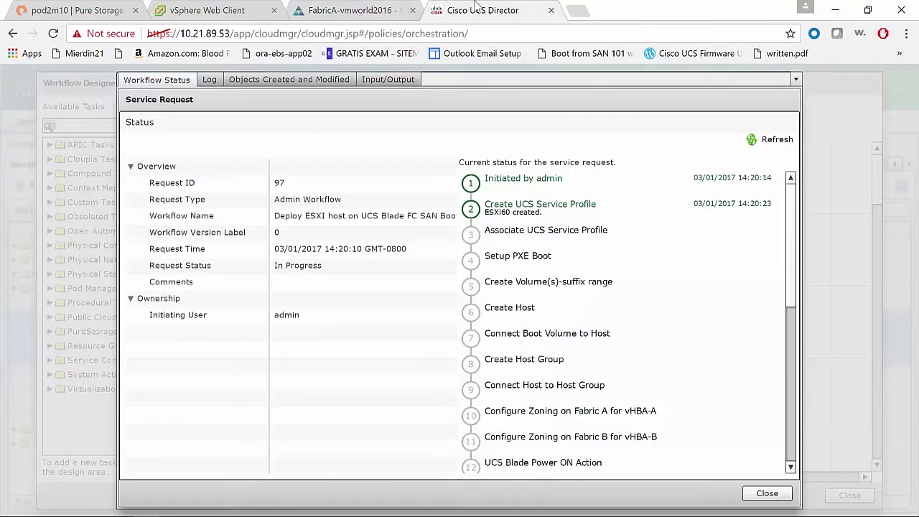
click(772, 140)
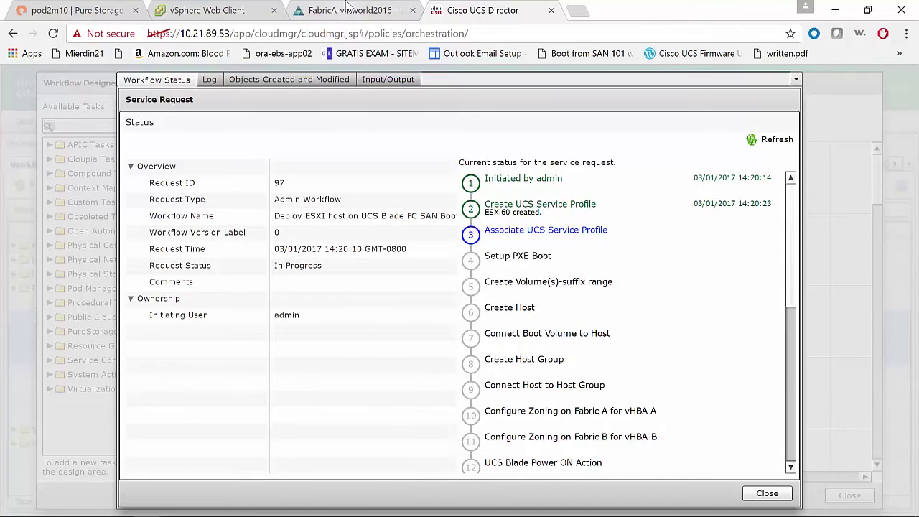
click(354, 9)
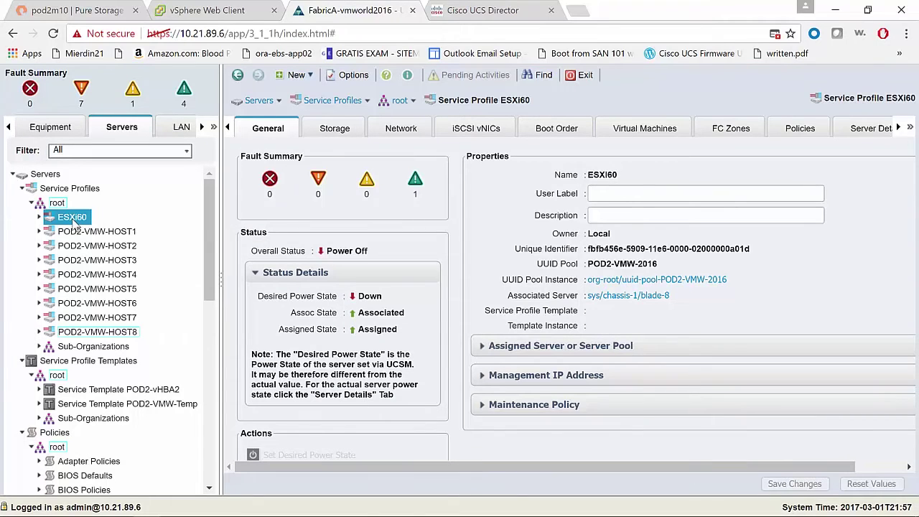
Launch the KVM console for ESXi60, then refresh request 97's progress in UCS Director
right_click(73, 220)
right_click(73, 220)
key(Escape)
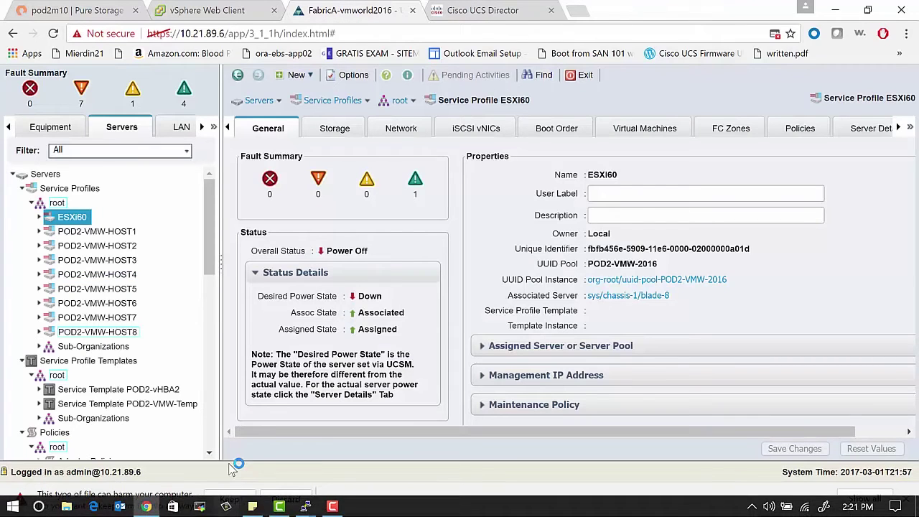
click(229, 499)
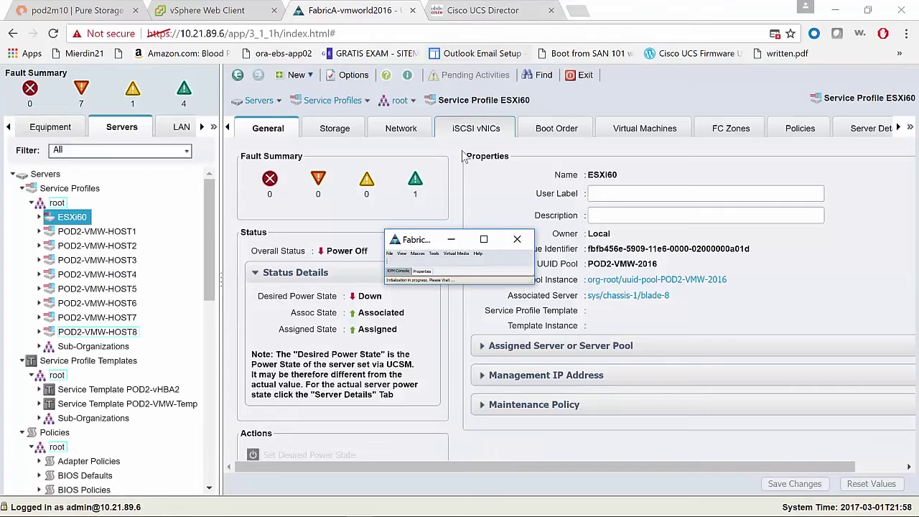
drag(407, 244, 554, 149)
click(474, 8)
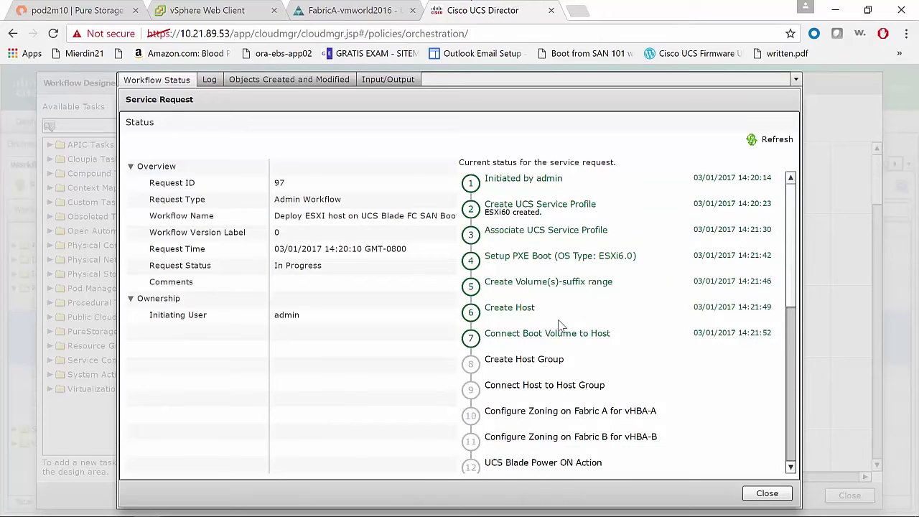
click(765, 139)
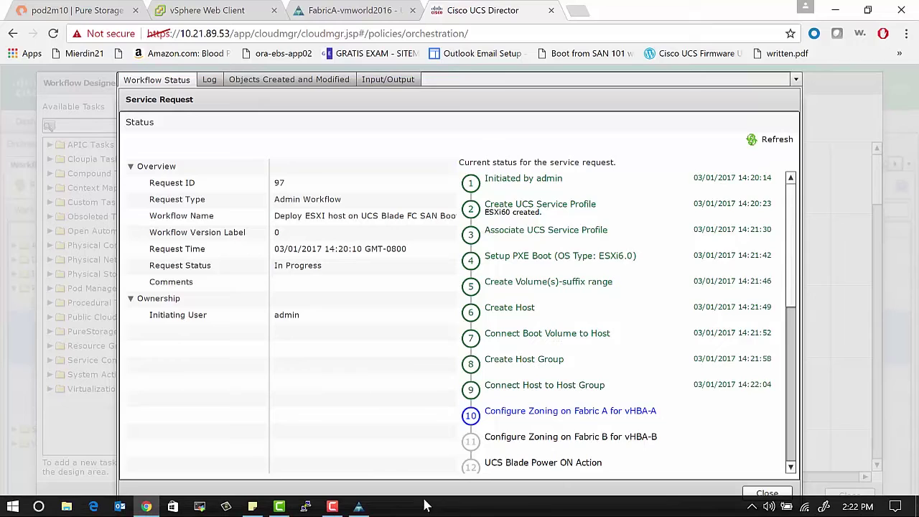
In Pure Storage, check ESXi60's connected volumes and then its demopure-hg host group
click(72, 10)
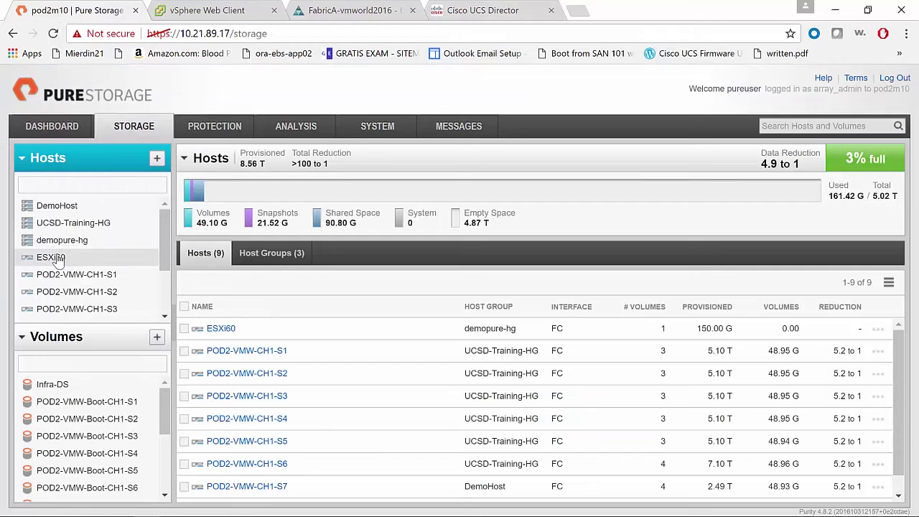
click(52, 258)
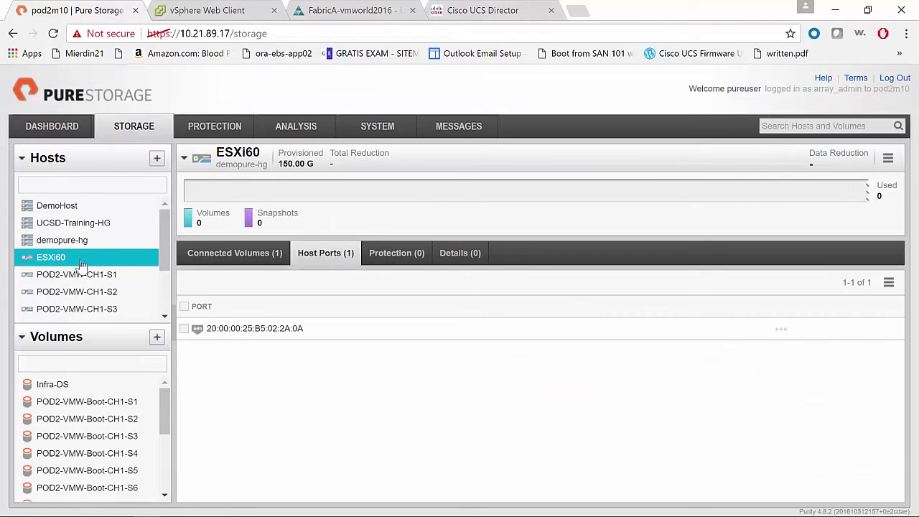
click(249, 258)
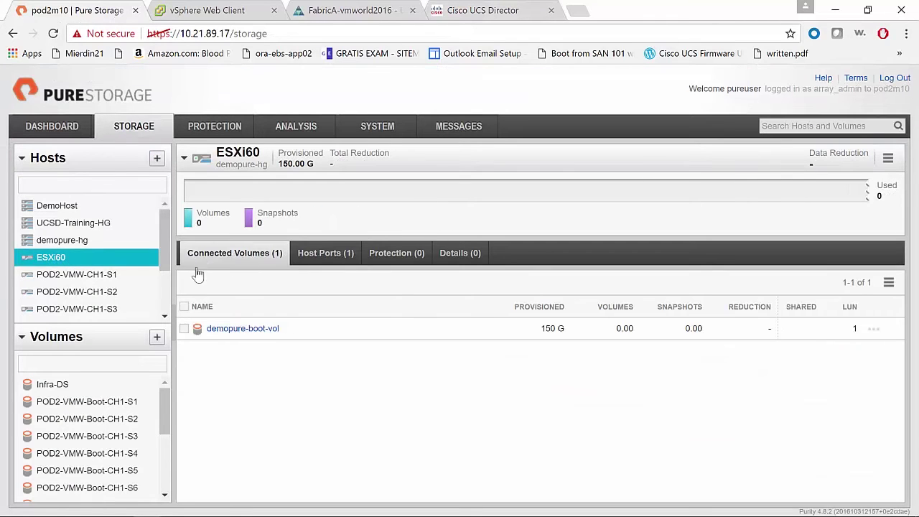
click(66, 243)
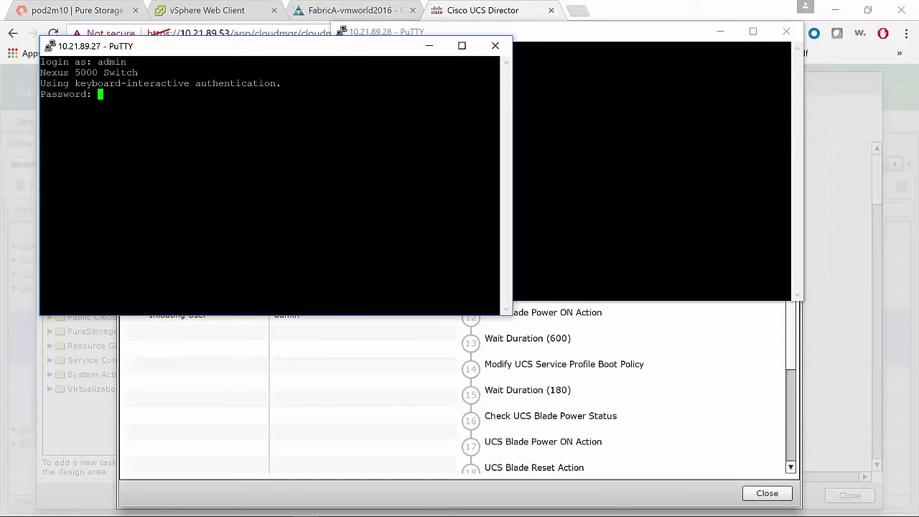
Log in as admin to both Nexus switches, 10.21.89.27 and 10.21.89.28
key(Return)
key(alt+Tab)
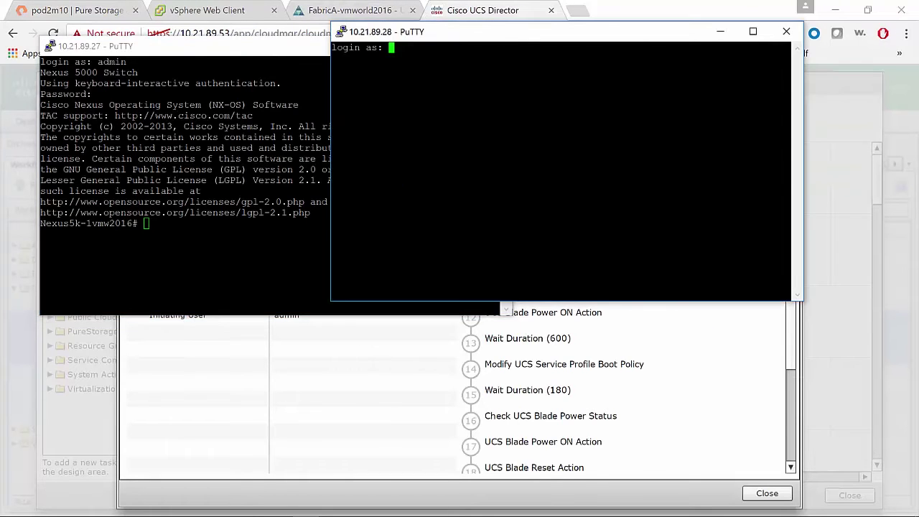
text(admin)
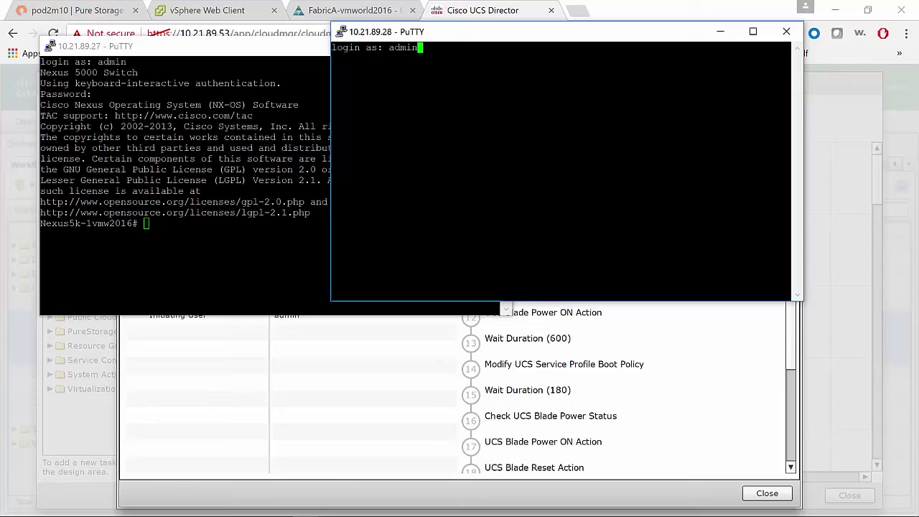
key(Return)
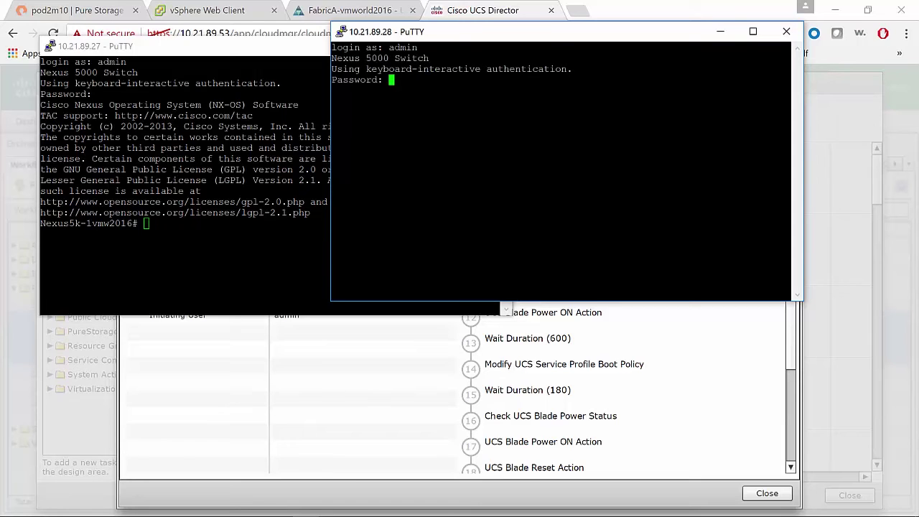
key(Return)
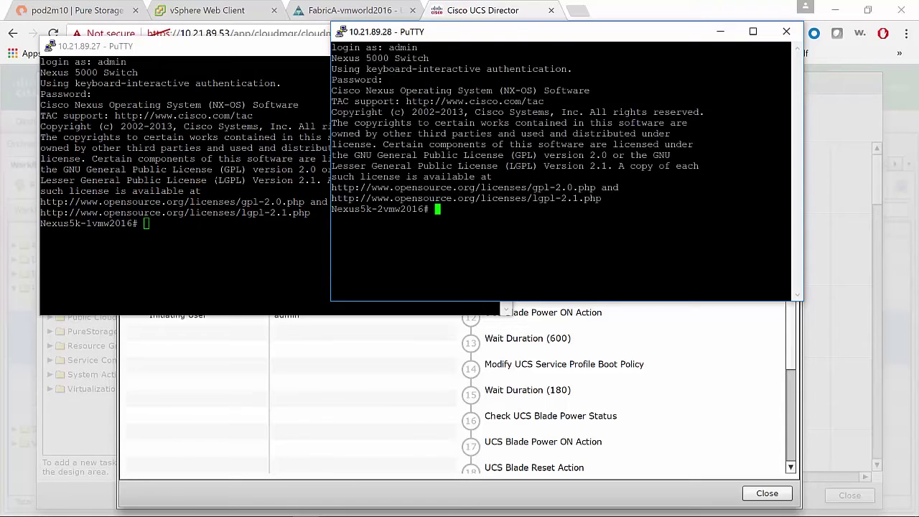
Run 'sh zone active' on switch 10.21.89.27 and page through the zone listing
key(alt+Tab)
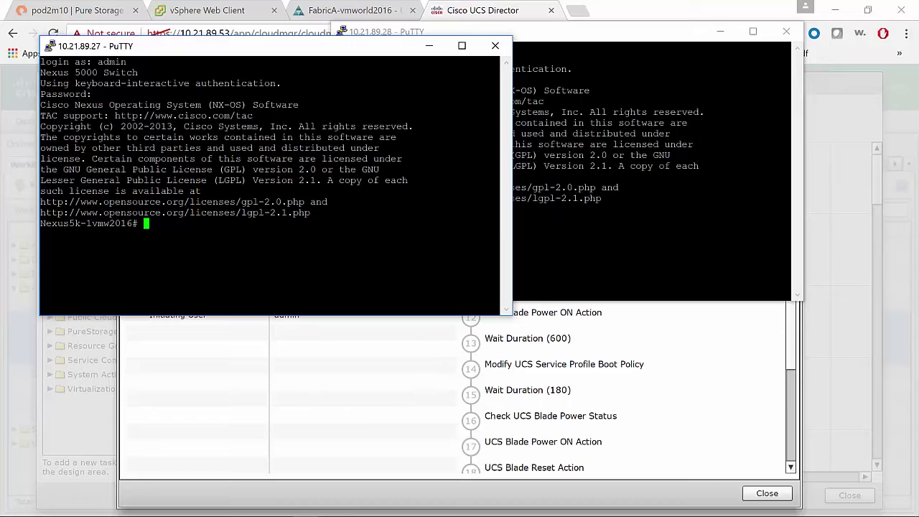
text(sh zone )
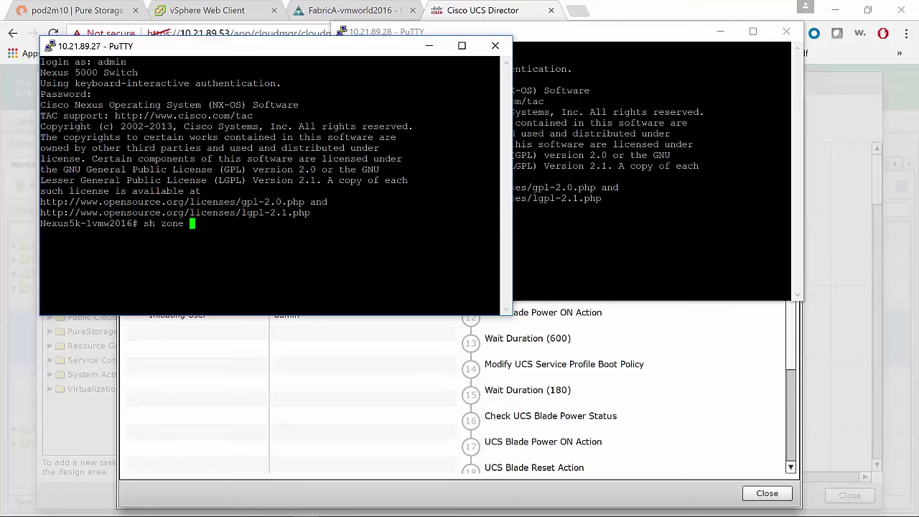
text(active)
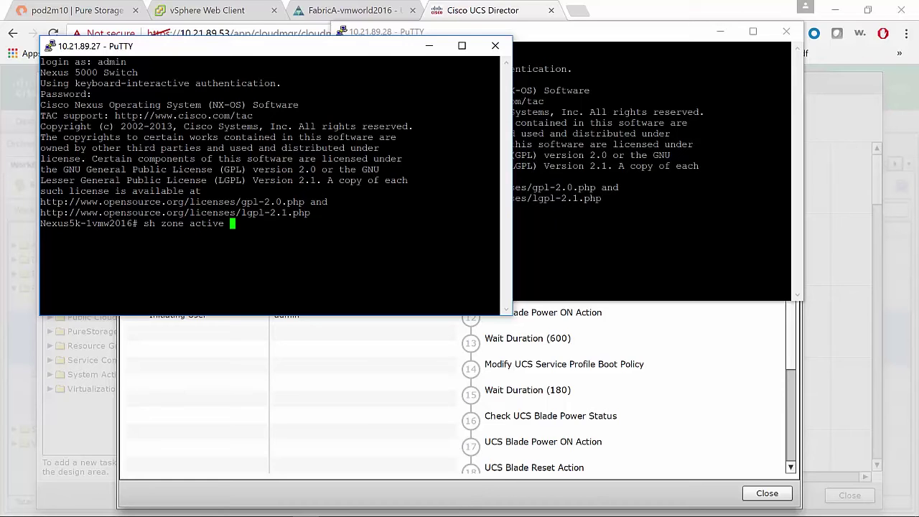
key(Return)
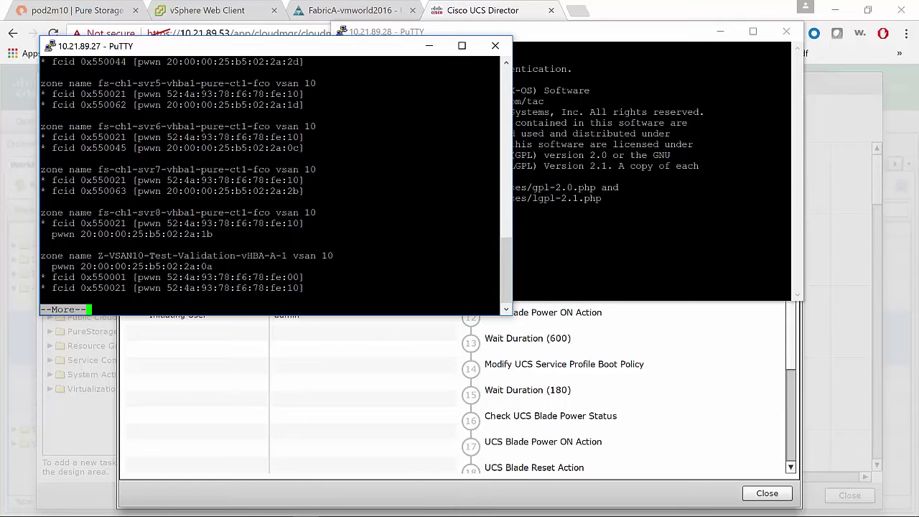
key(Return)
key(Return)
key(Return)
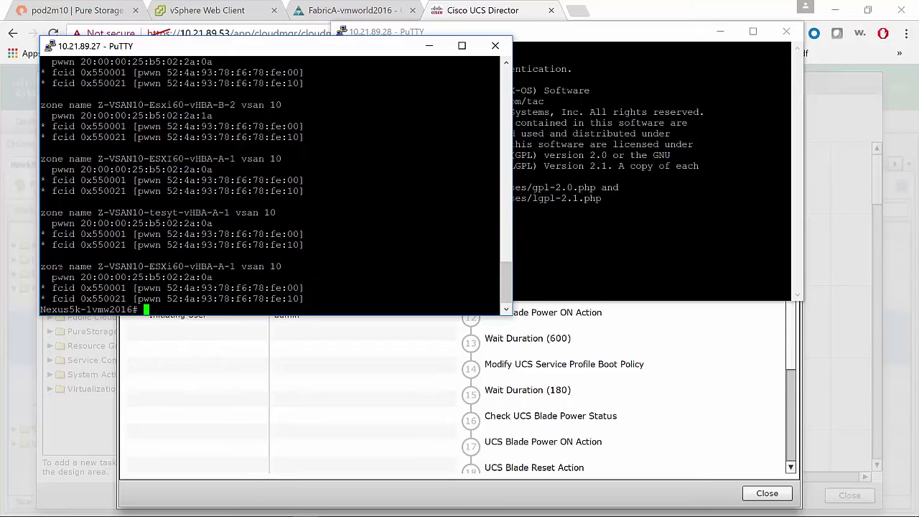
Run 'sh zone active' on switch 10.21.89.28 and page to the end, reviewing the FAM1234-CT0-FC1 members
drag(41, 267, 310, 300)
click(311, 300)
key(alt+Tab)
text(sh zon)
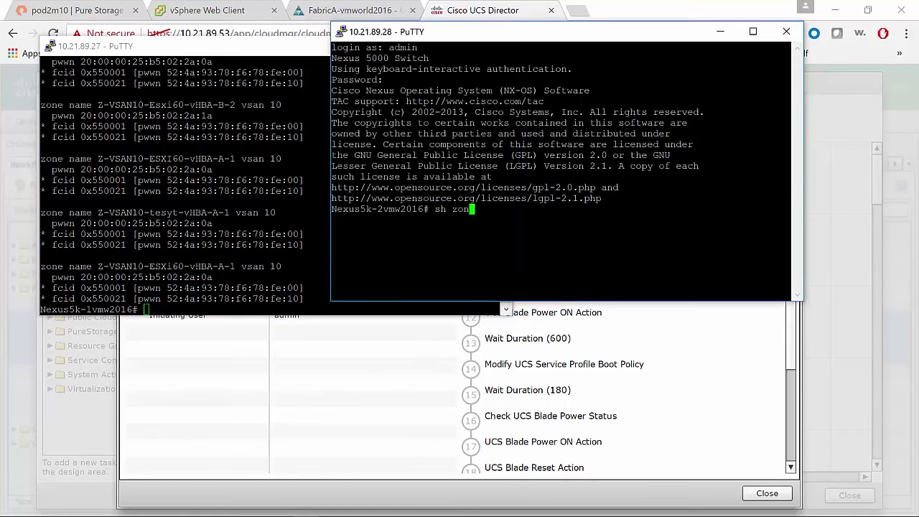
key(Tab)
text(e active)
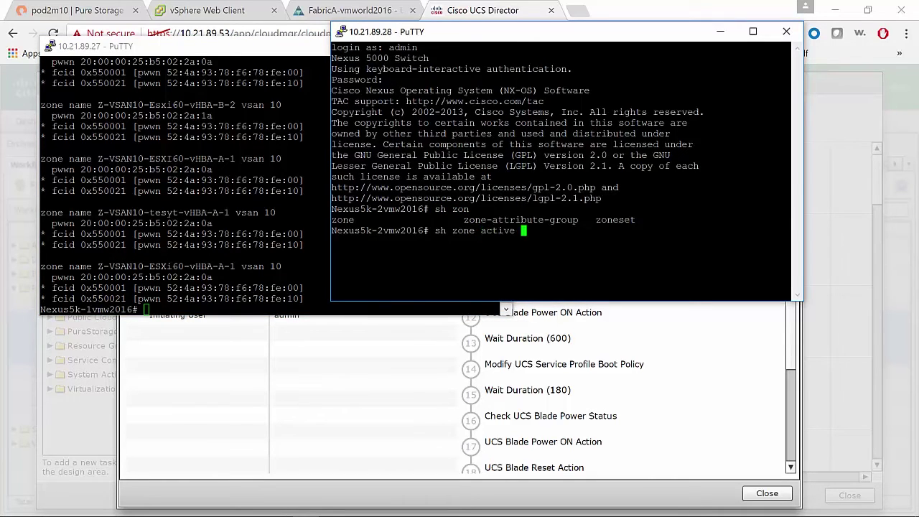
key(Return)
key(space)
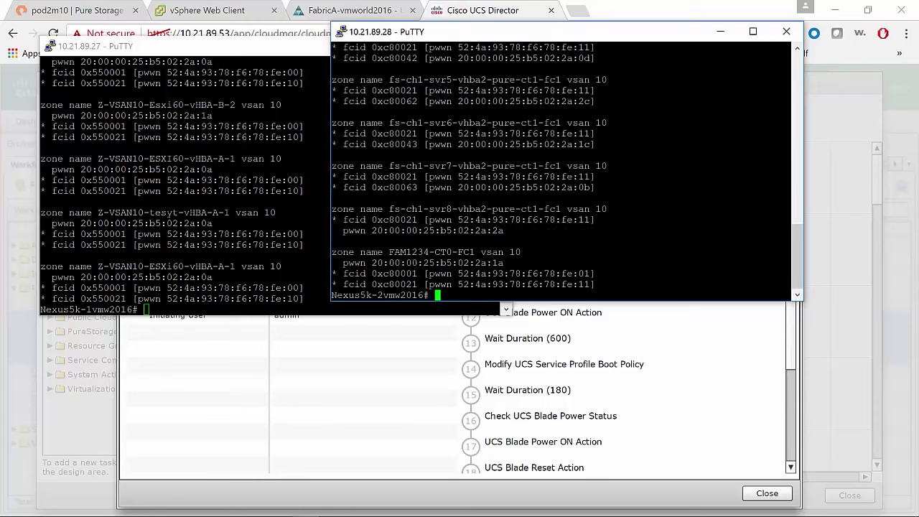
drag(343, 263, 505, 274)
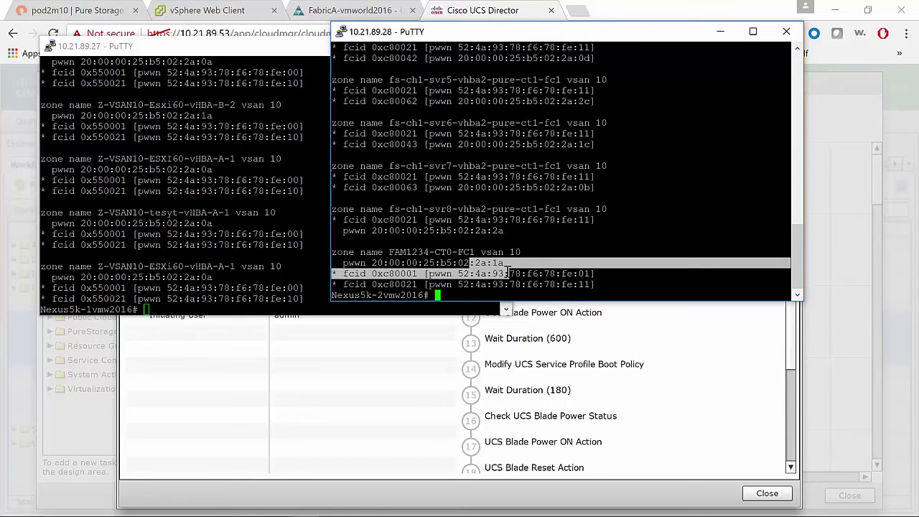
click(506, 273)
Return to the UCS Director service request and refresh its workflow status
click(702, 369)
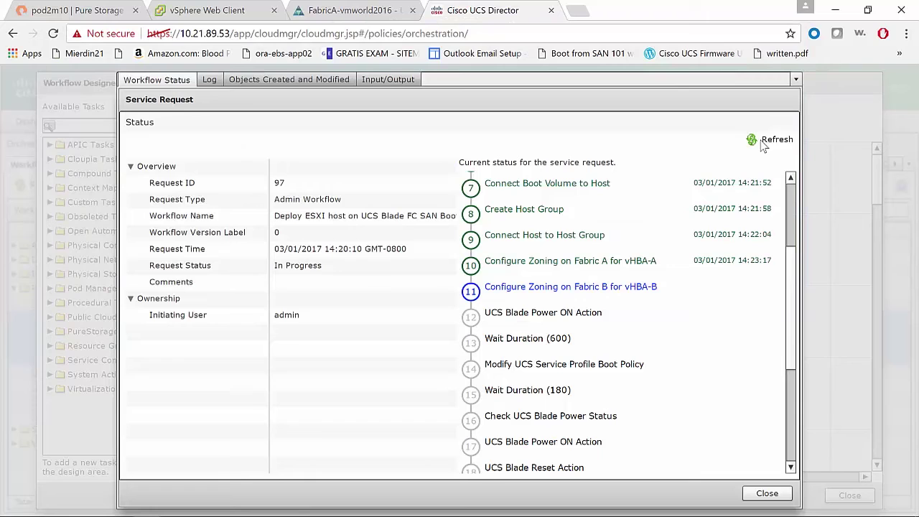
click(777, 140)
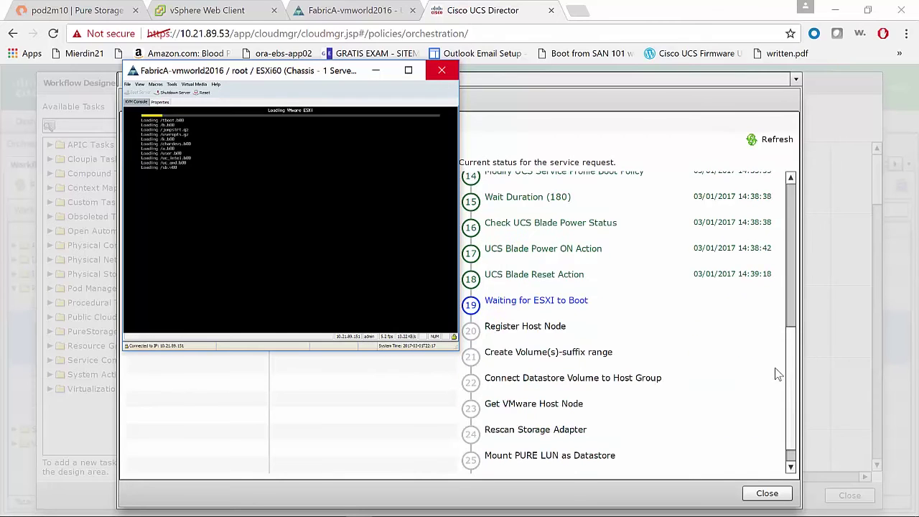
Scroll the workflow steps to 'Waiting for ESXI to Boot' and check the blade console
middle_click(792, 367)
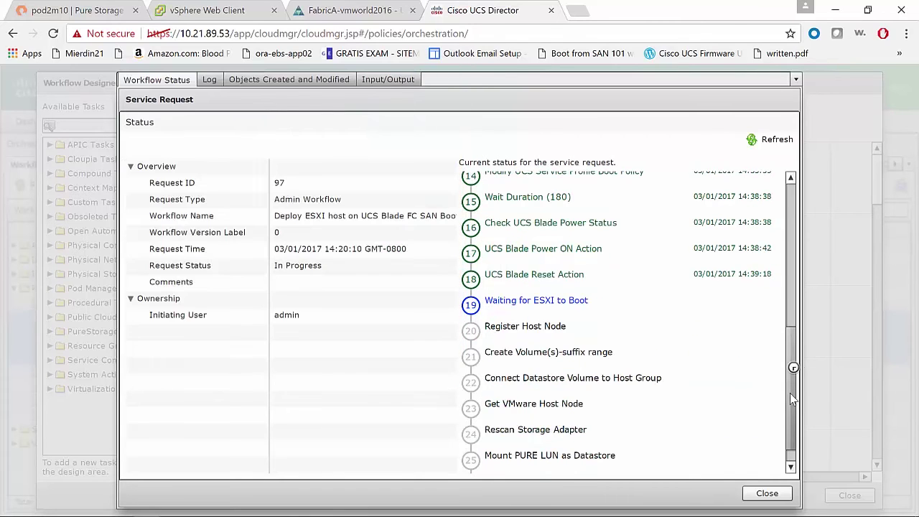
key(alt+Tab)
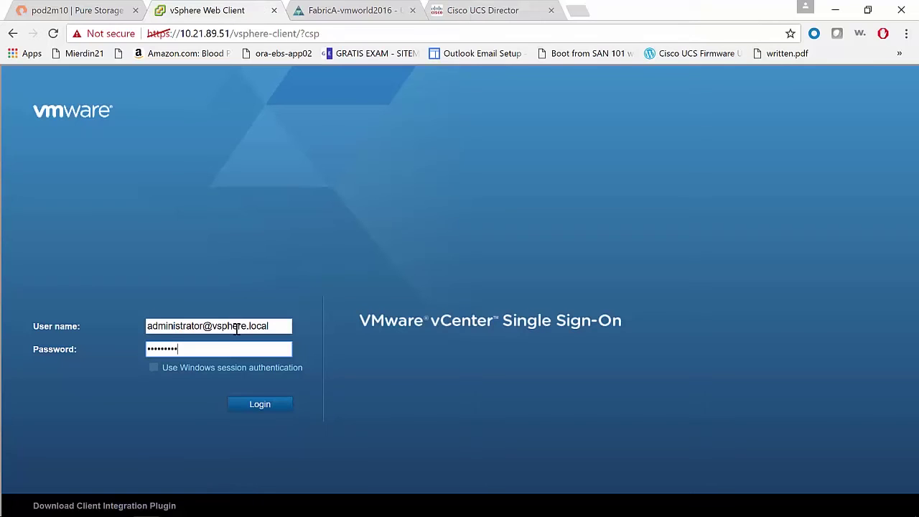
Sign in to vCenter, refresh the UCS Director request, and refresh the inventory for host 10.21.89.162
key(Return)
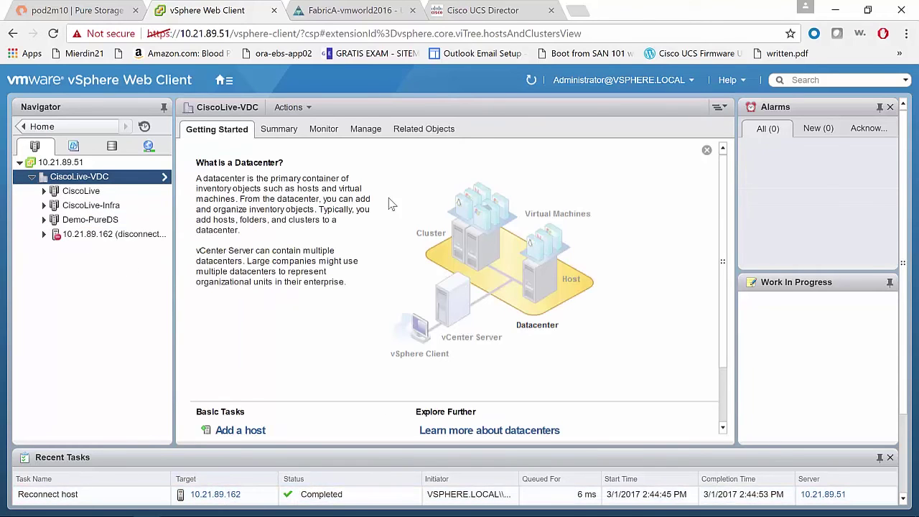
click(483, 10)
click(776, 141)
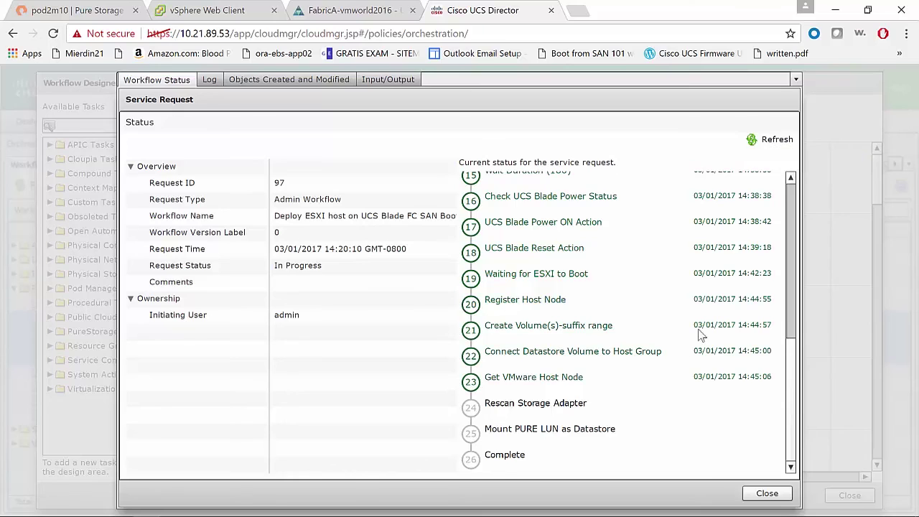
key(ctrl+2)
click(531, 80)
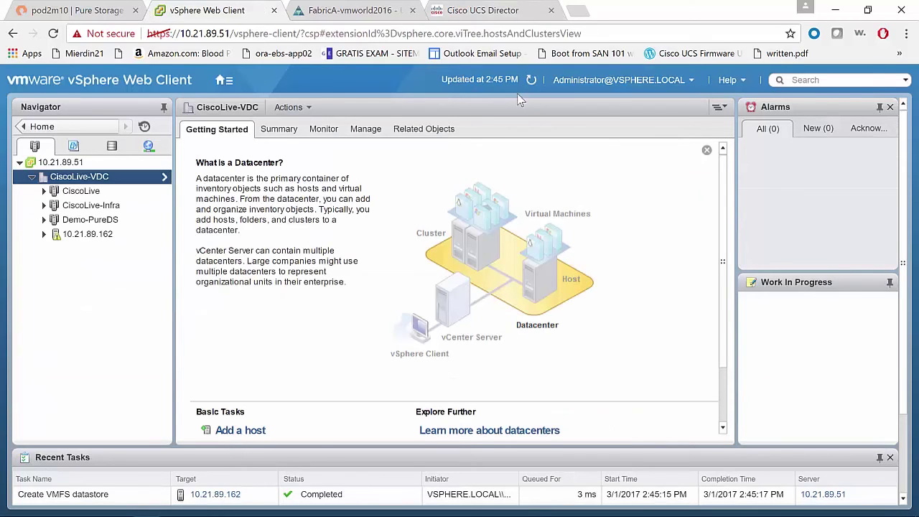
click(74, 238)
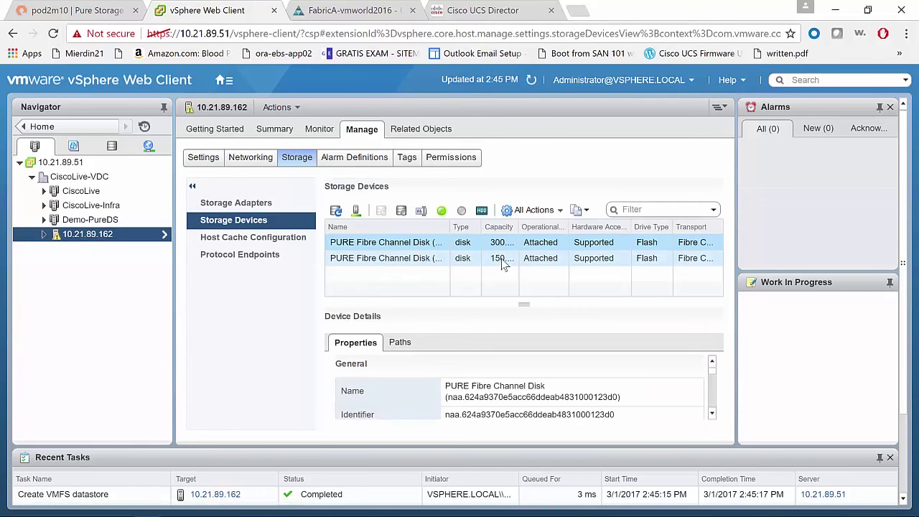
Check host 10.21.89.162's Pure disks, including the 150.00 GB one, and datastores demopure-ds-vol and ucsd-demo-ds
drag(519, 225, 542, 225)
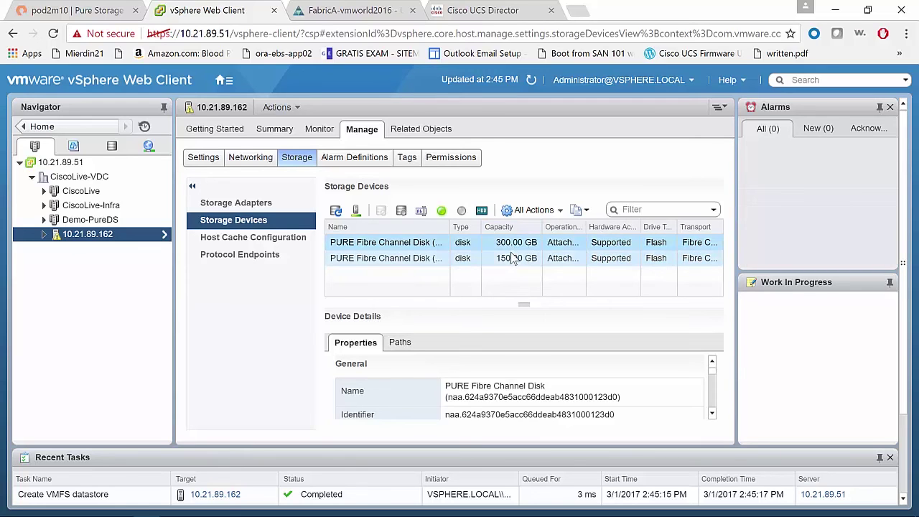
click(513, 258)
click(111, 147)
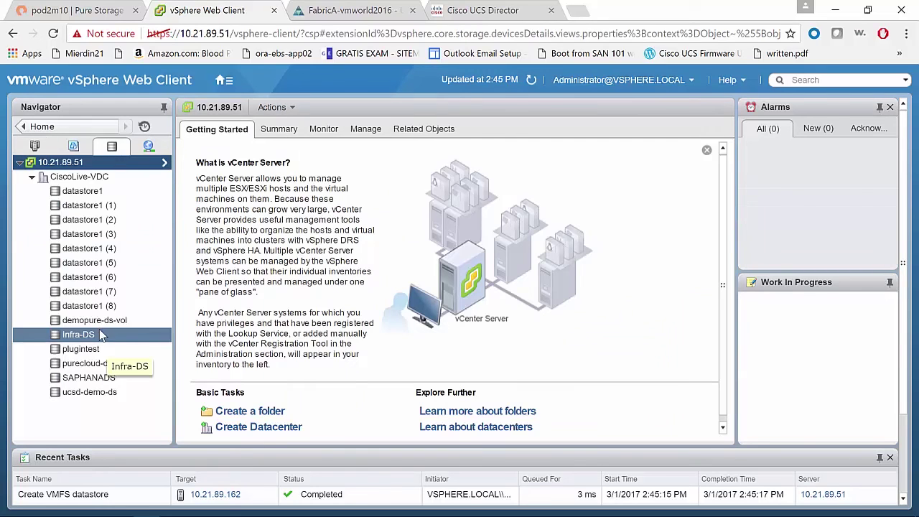
click(104, 322)
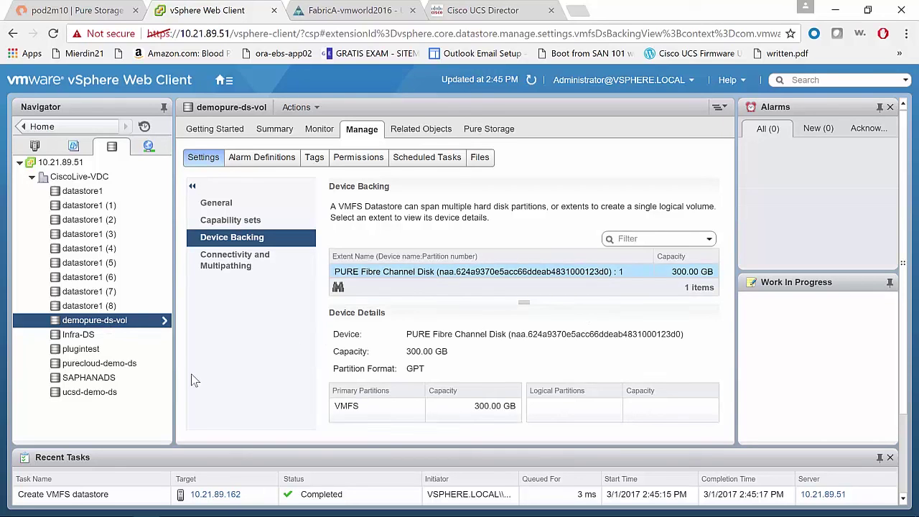
click(126, 392)
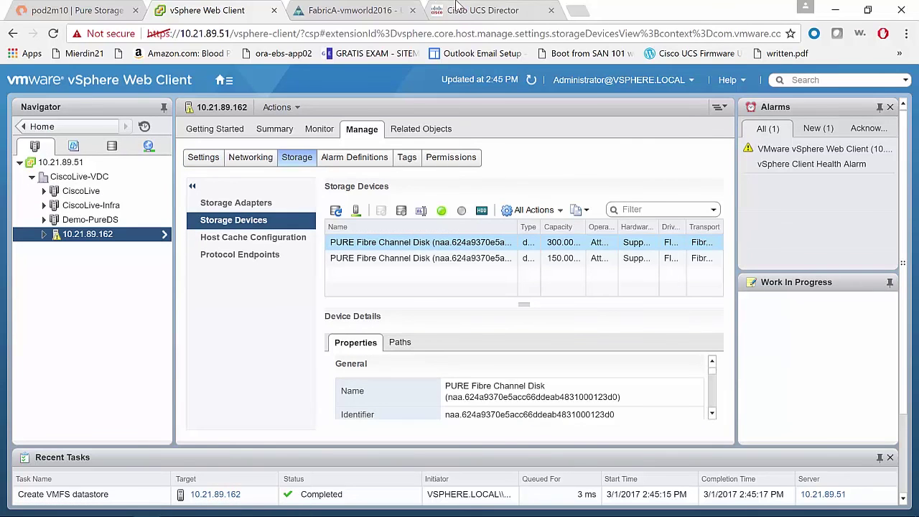
click(460, 9)
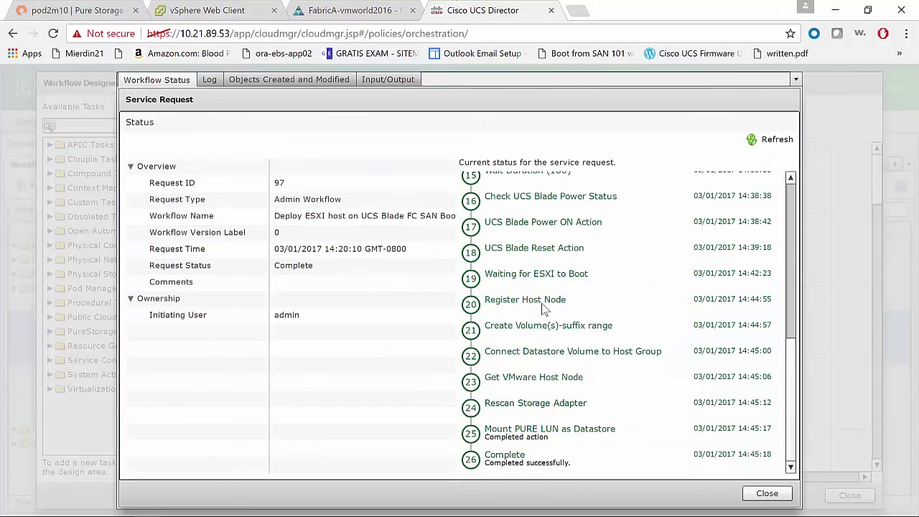
Scroll through request 97's 26 workflow steps to confirm the final Complete step succeeded
scroll(777, 351, up, 3)
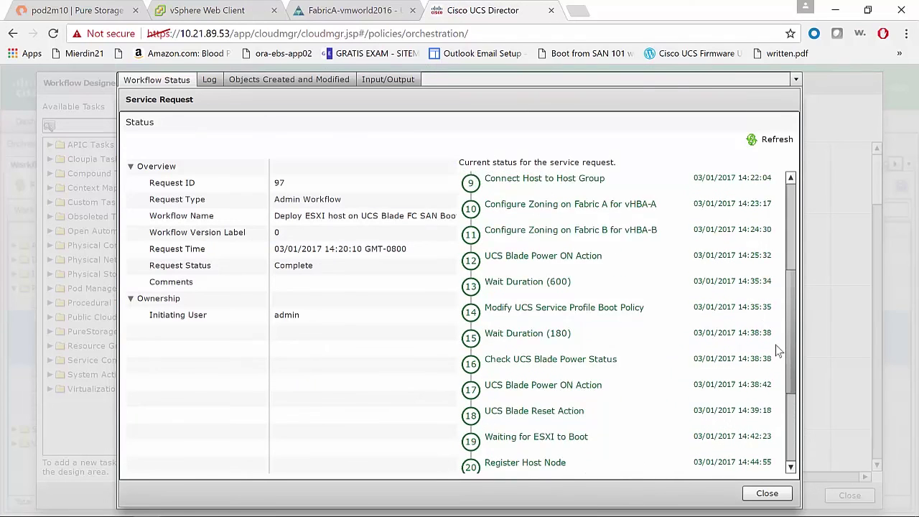
scroll(777, 351, up, 4)
scroll(764, 262, down, 4)
scroll(815, 406, down, 3)
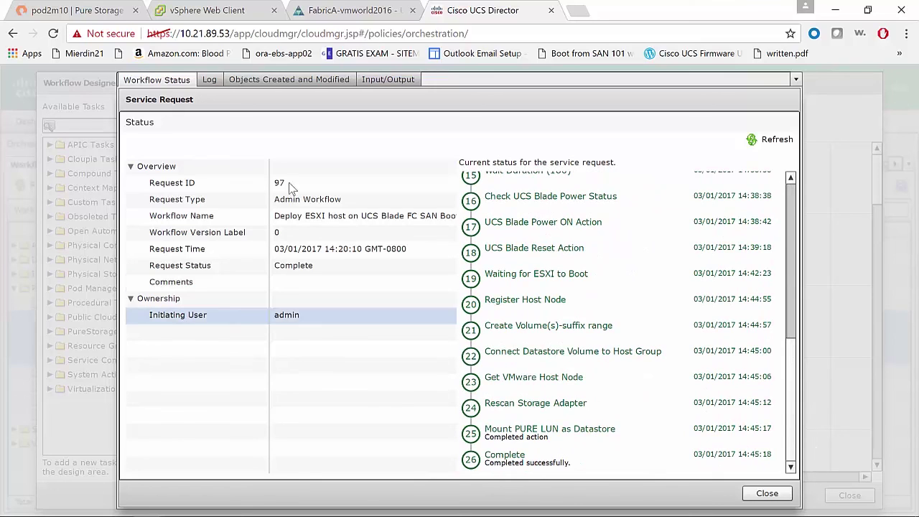